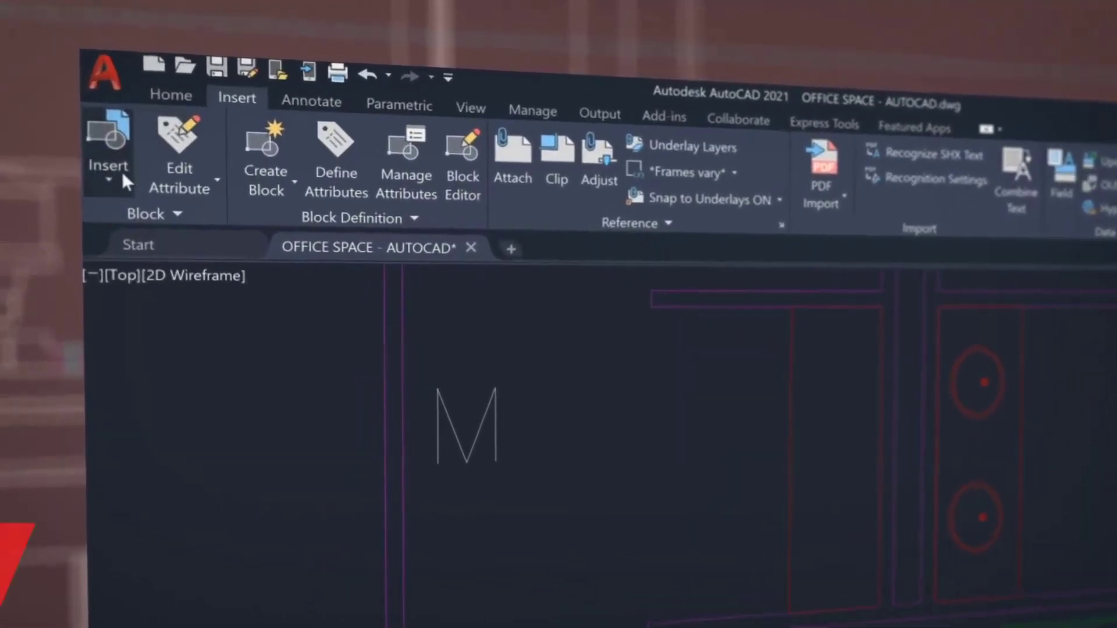
- Make the OneDrive Office Space Blocks folder the block library in the docked Blocks palette
click(121, 172)
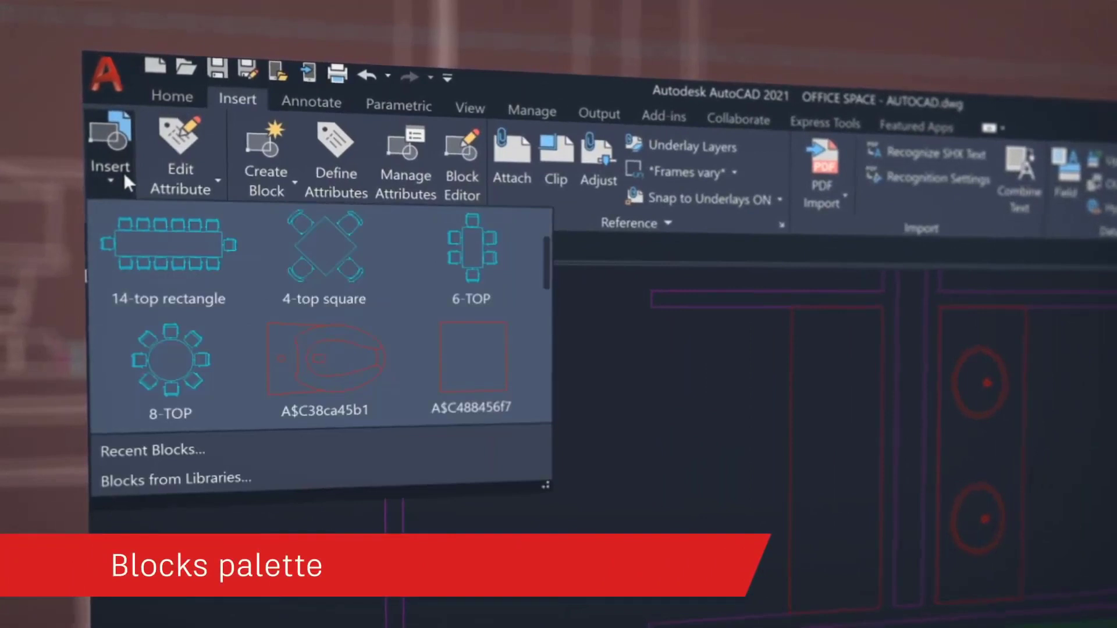
click(245, 480)
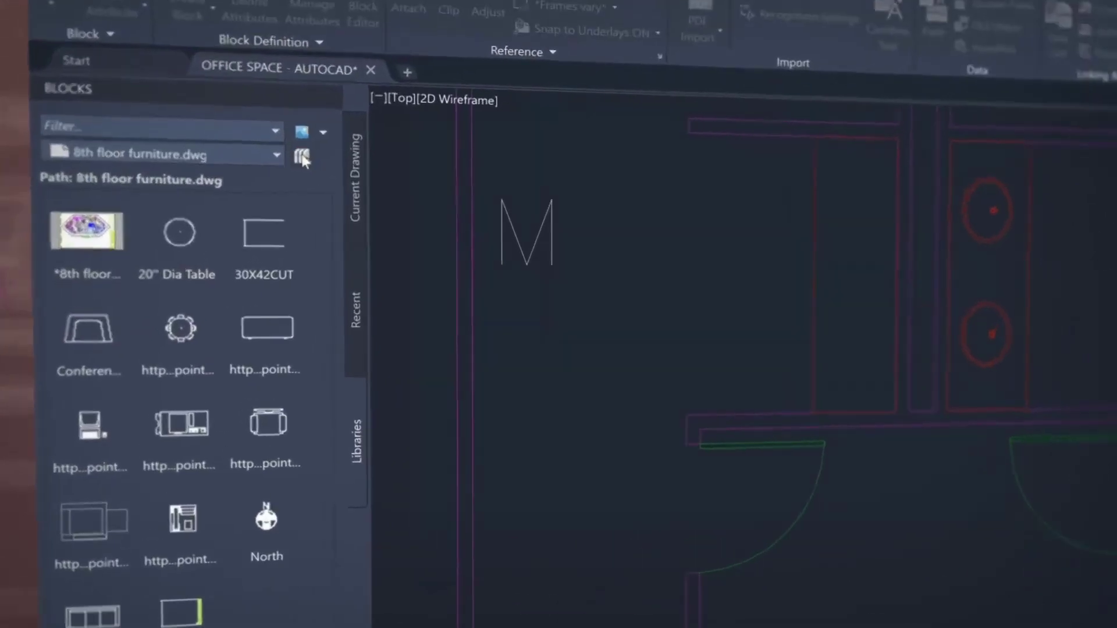
click(242, 192)
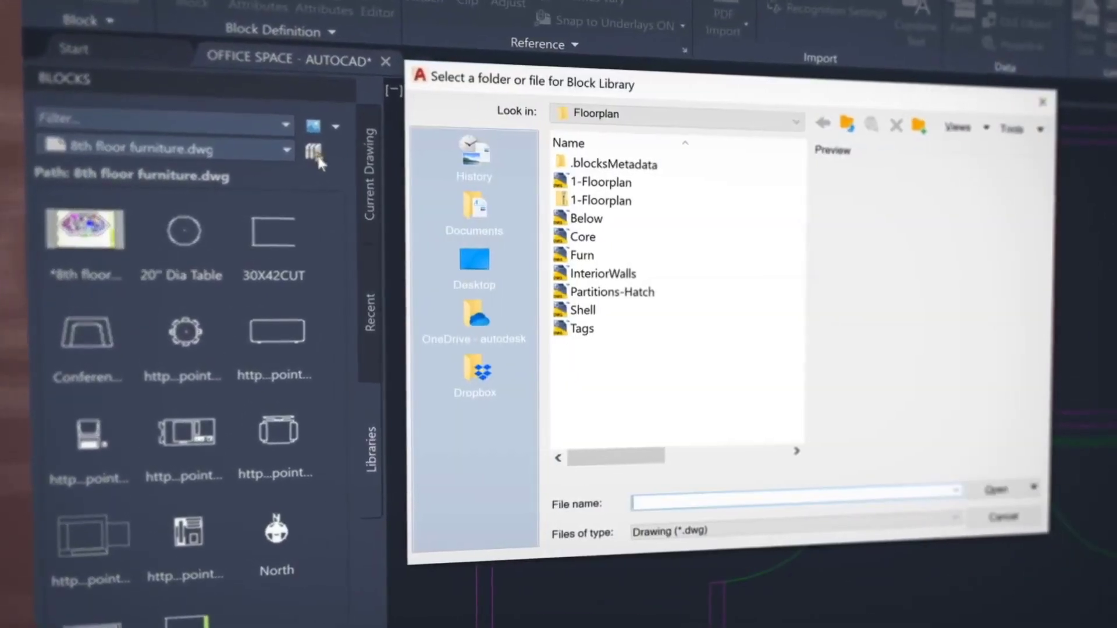
click(475, 320)
double_click(597, 324)
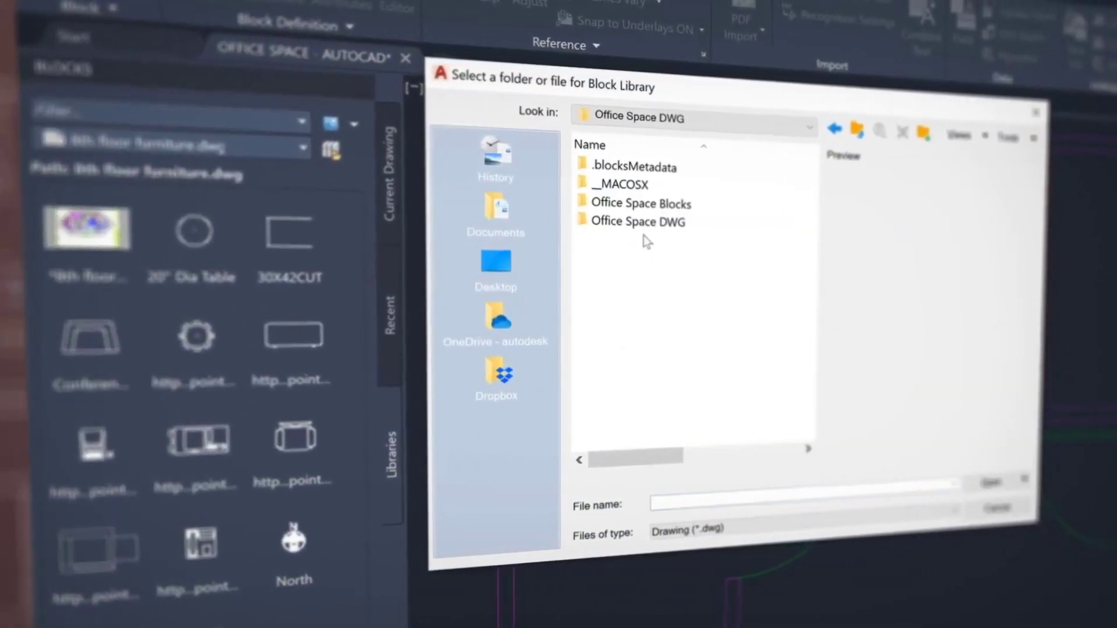
click(640, 203)
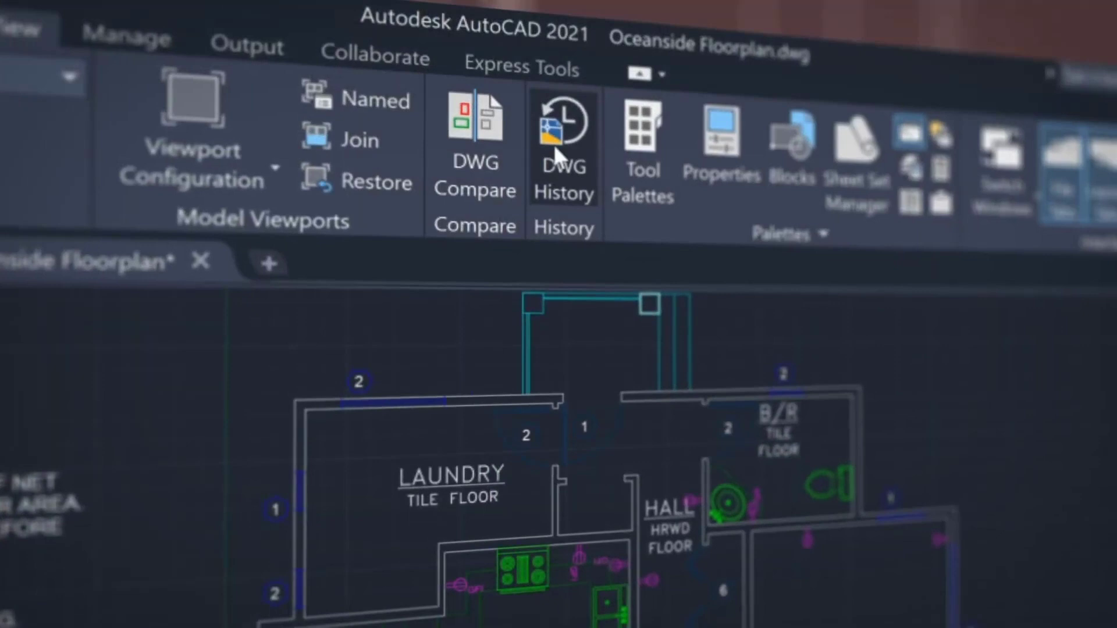
- Show DWG History, then reload the 8th floor plan xref and step through its compared changes
click(556, 145)
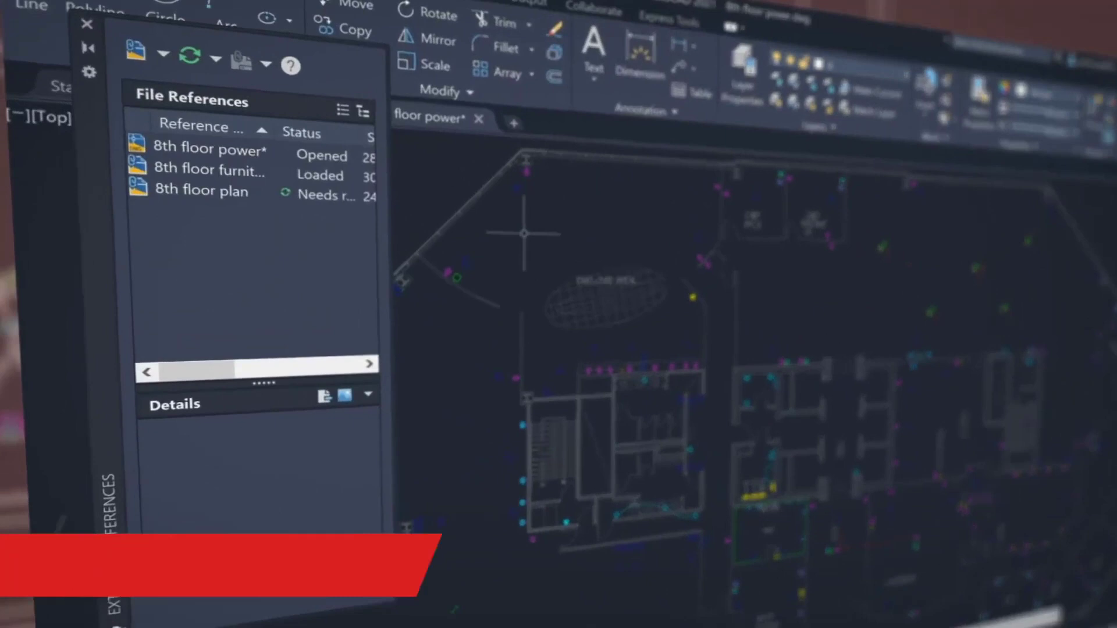
right_click(245, 200)
click(320, 303)
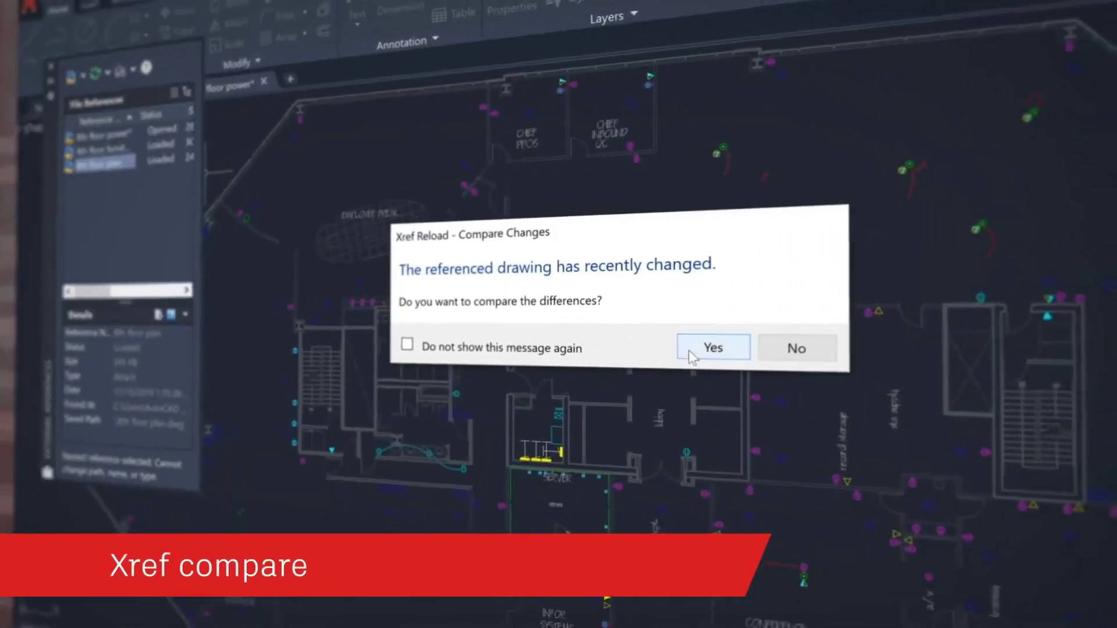
click(691, 349)
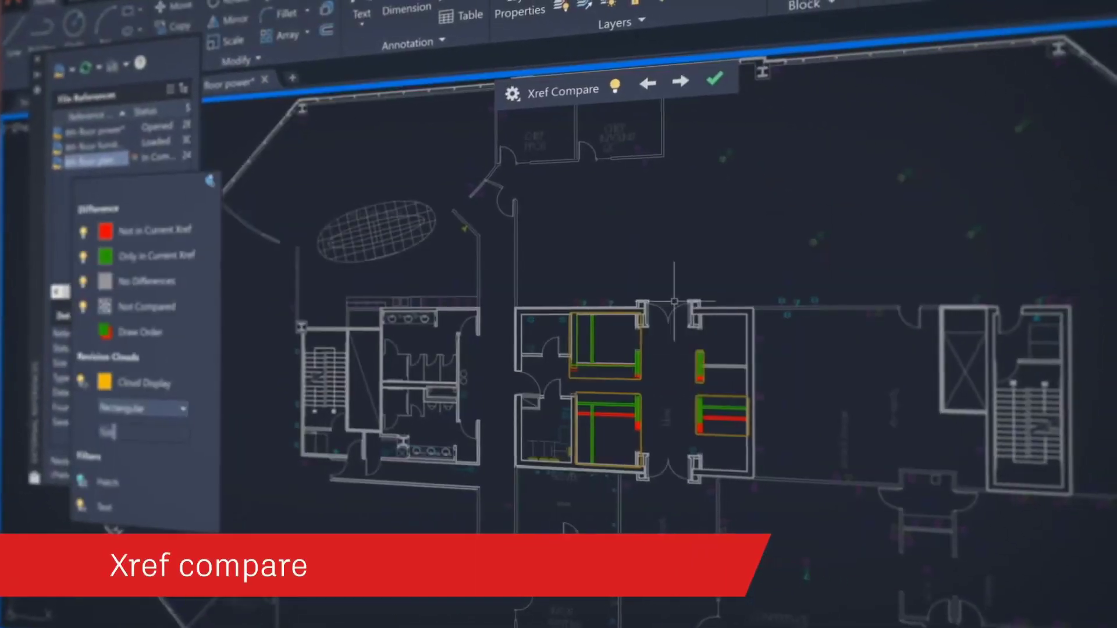
click(682, 85)
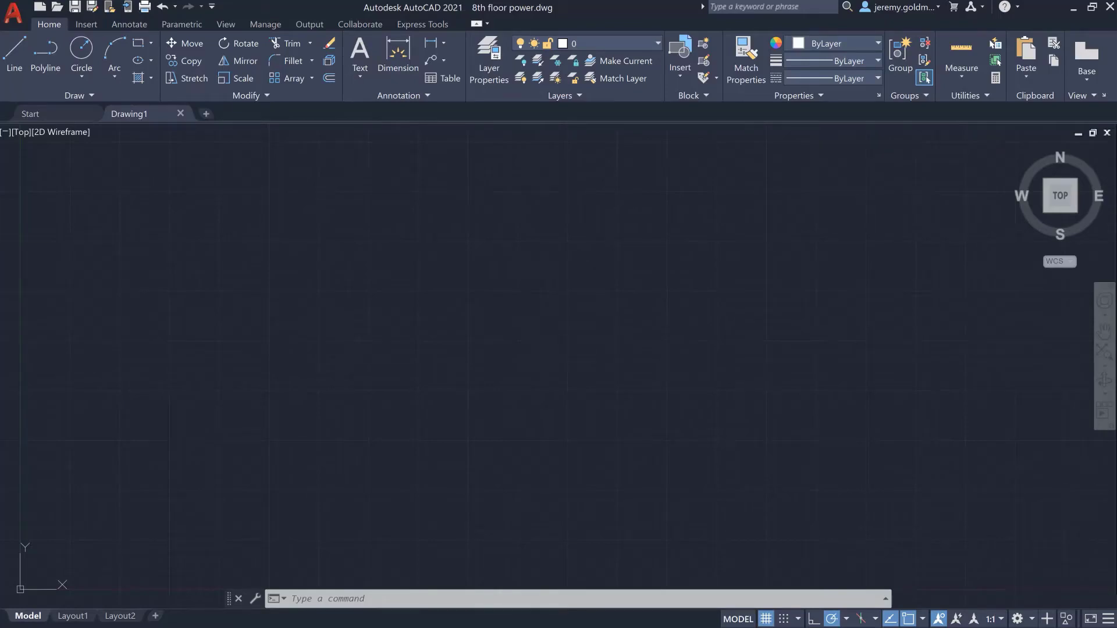
- Open the 8th floor power drawing from the 8th floor folder
key(ctrl+o)
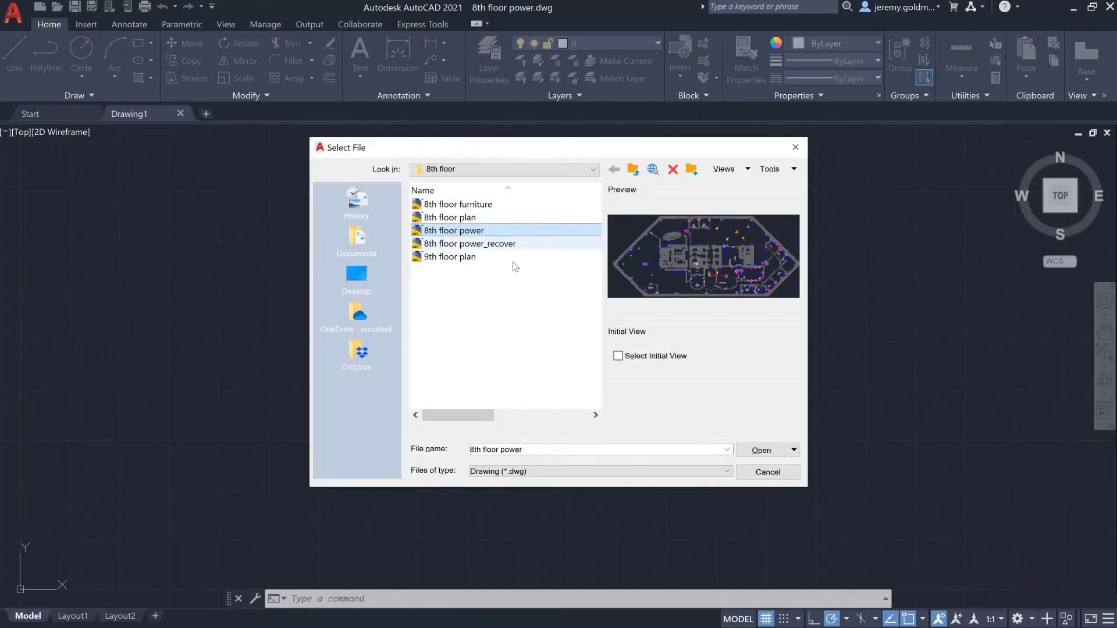
click(759, 451)
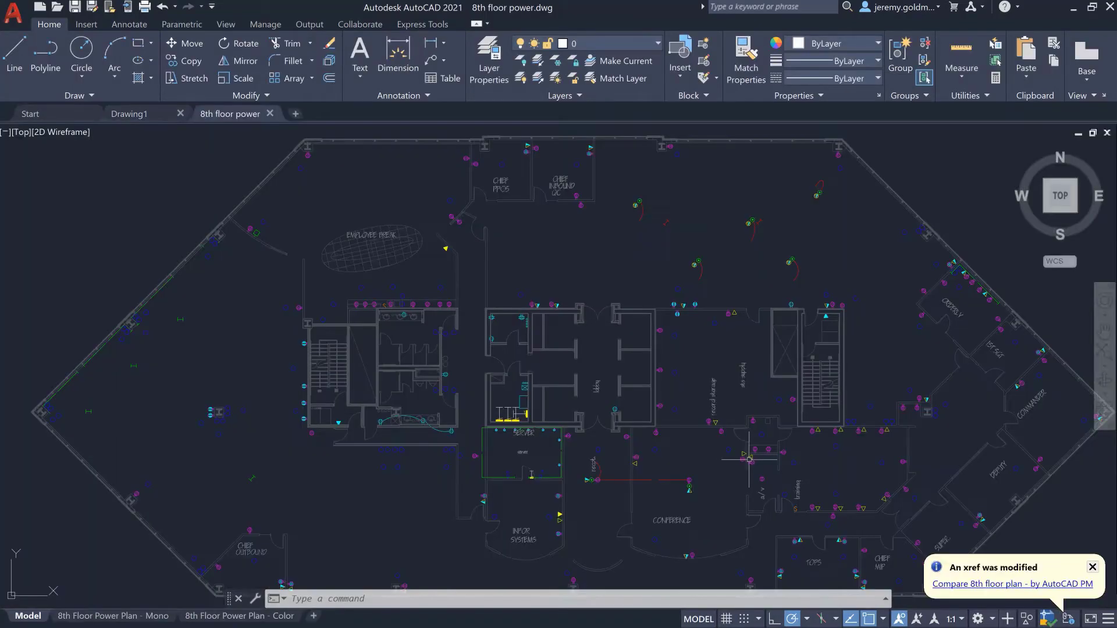
- Compare the modified 8th floor plan xref, jump to the next change, and move the settings panel left
click(969, 583)
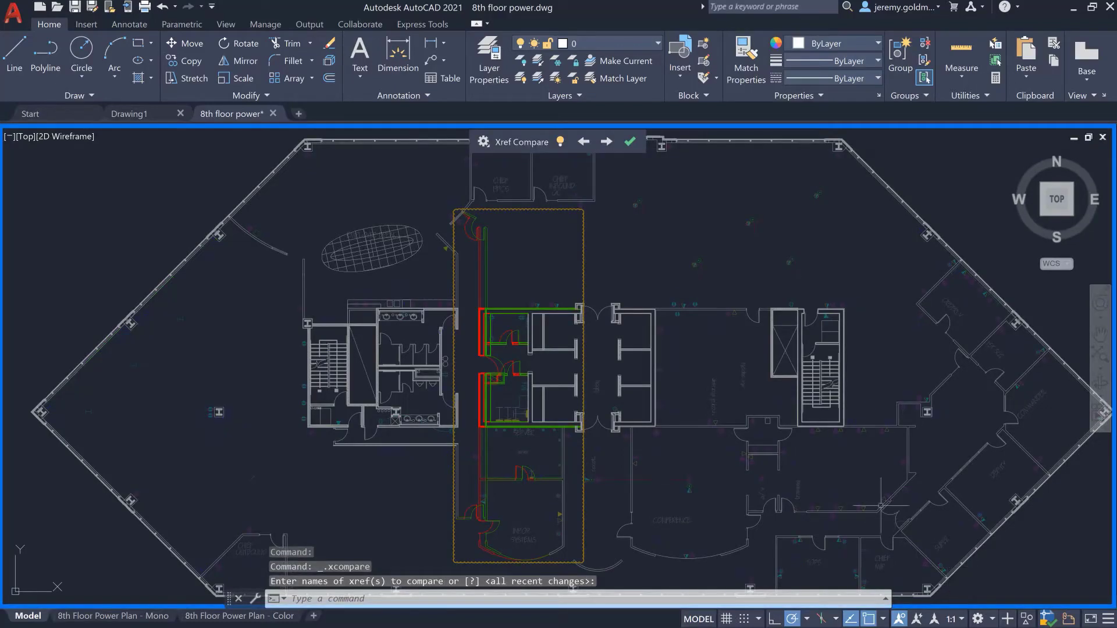
click(607, 146)
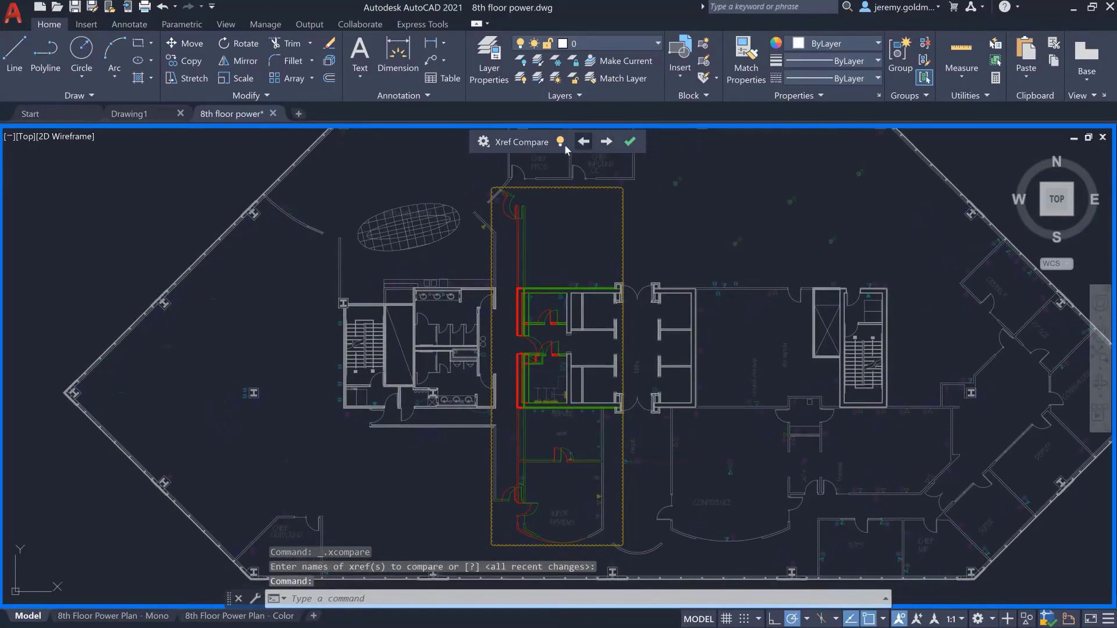
click(485, 142)
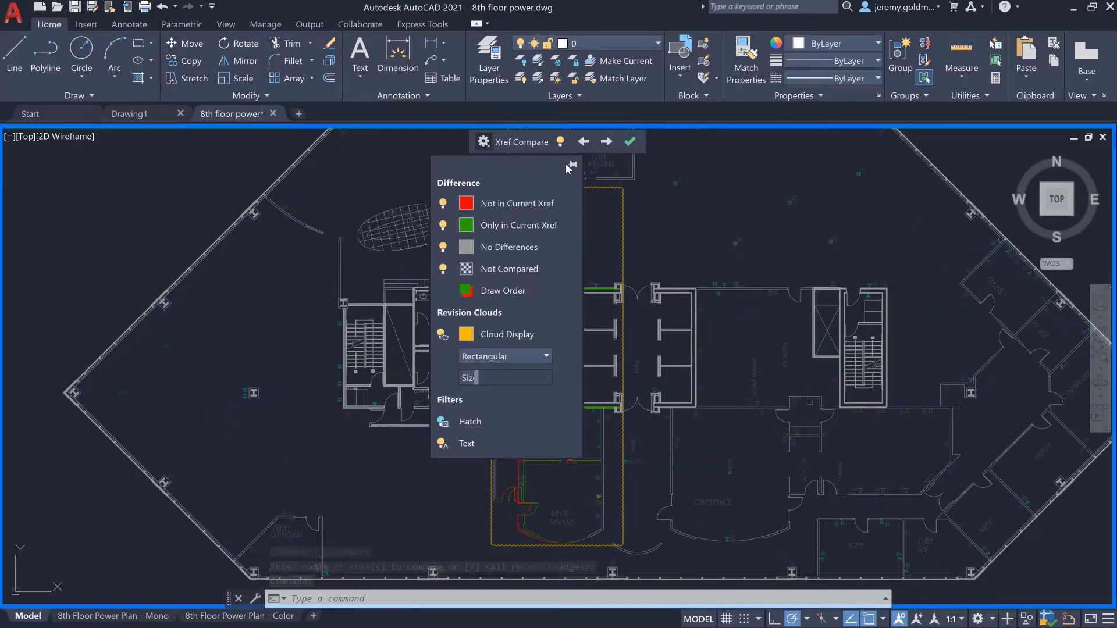
drag(526, 170, 338, 187)
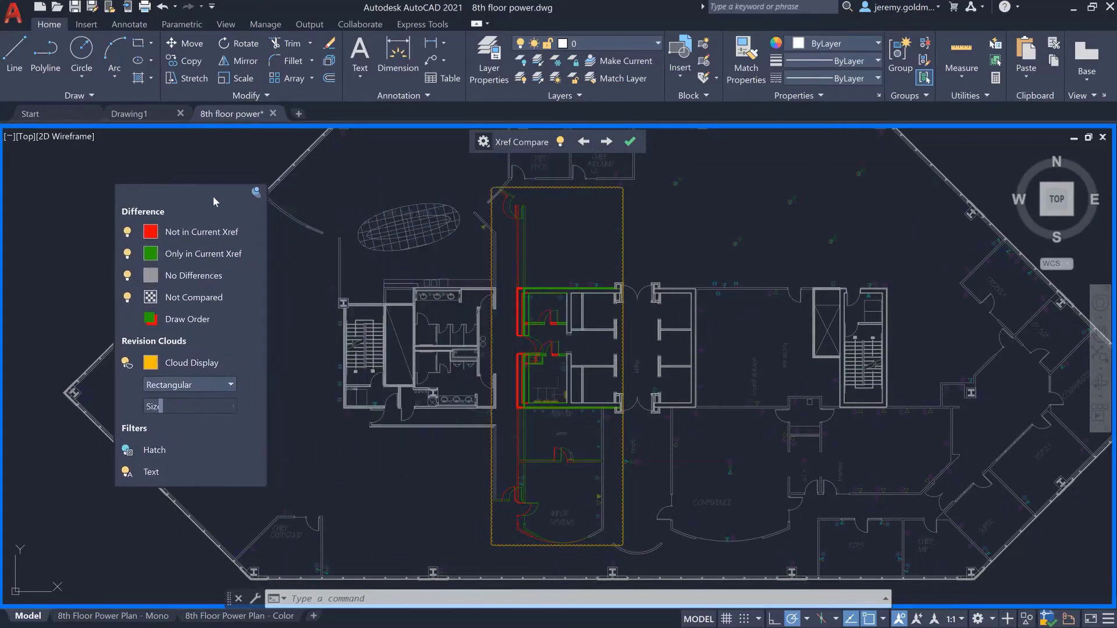
drag(213, 197, 201, 196)
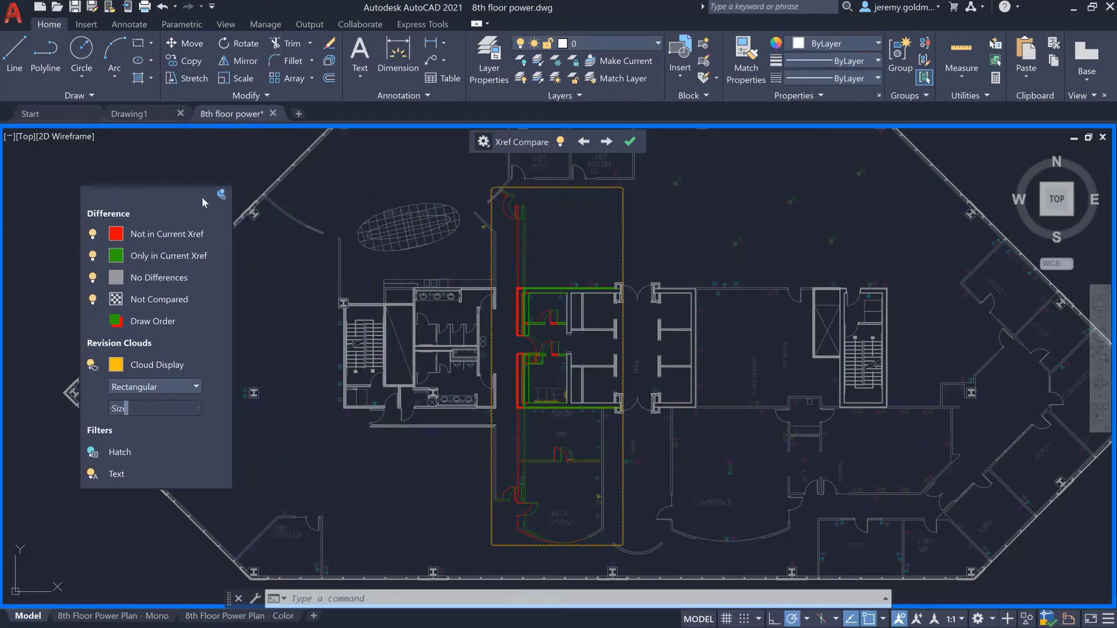
click(93, 234)
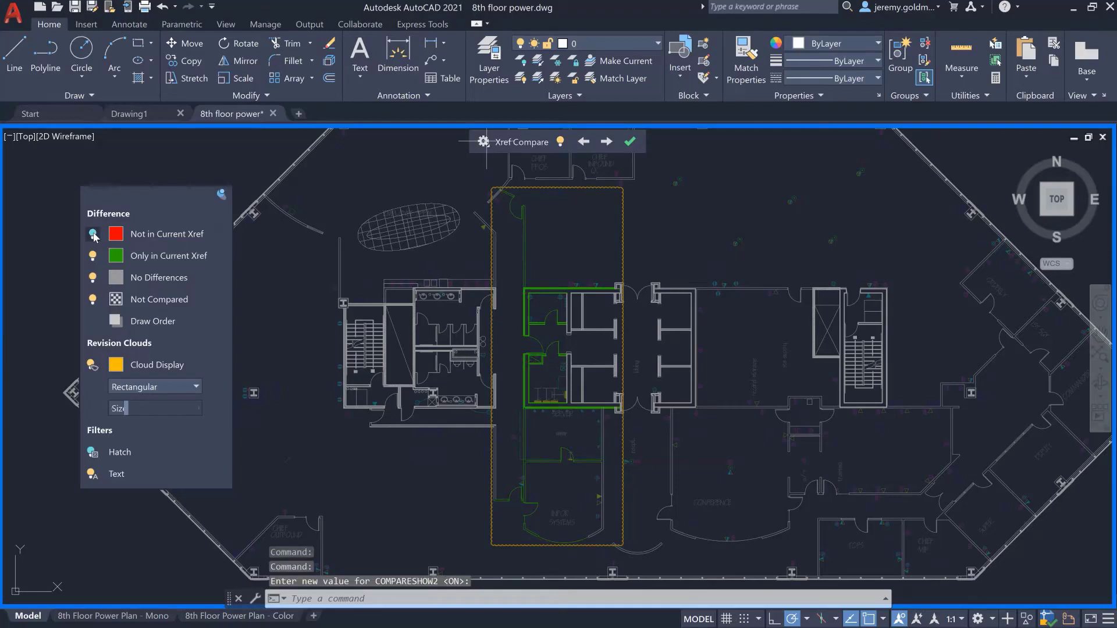
click(93, 235)
click(93, 256)
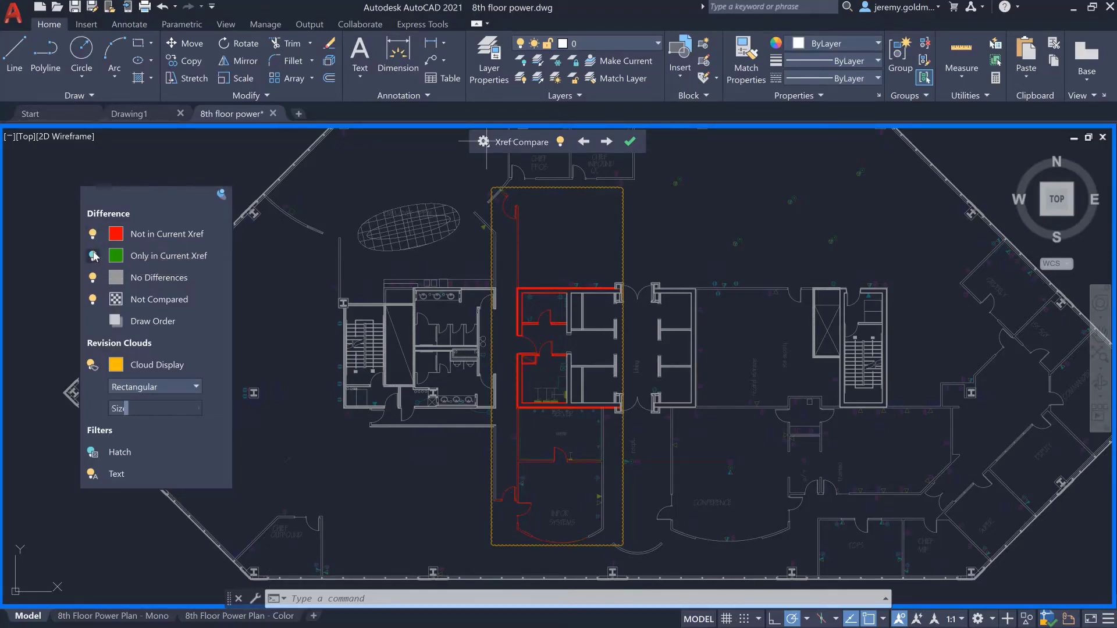
click(93, 256)
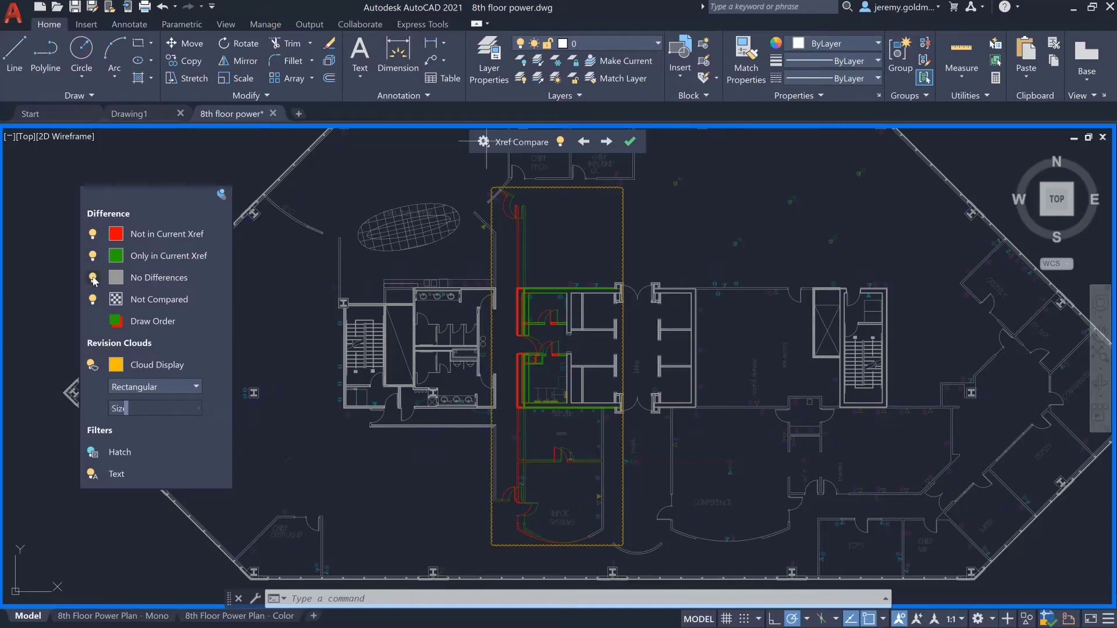
click(92, 278)
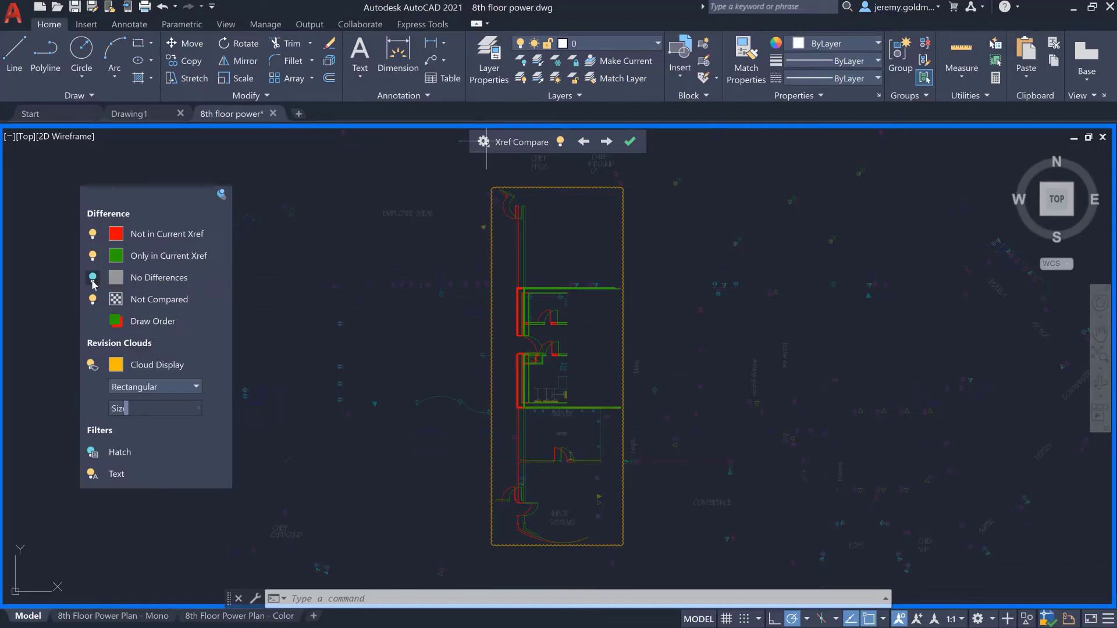
click(93, 300)
click(94, 300)
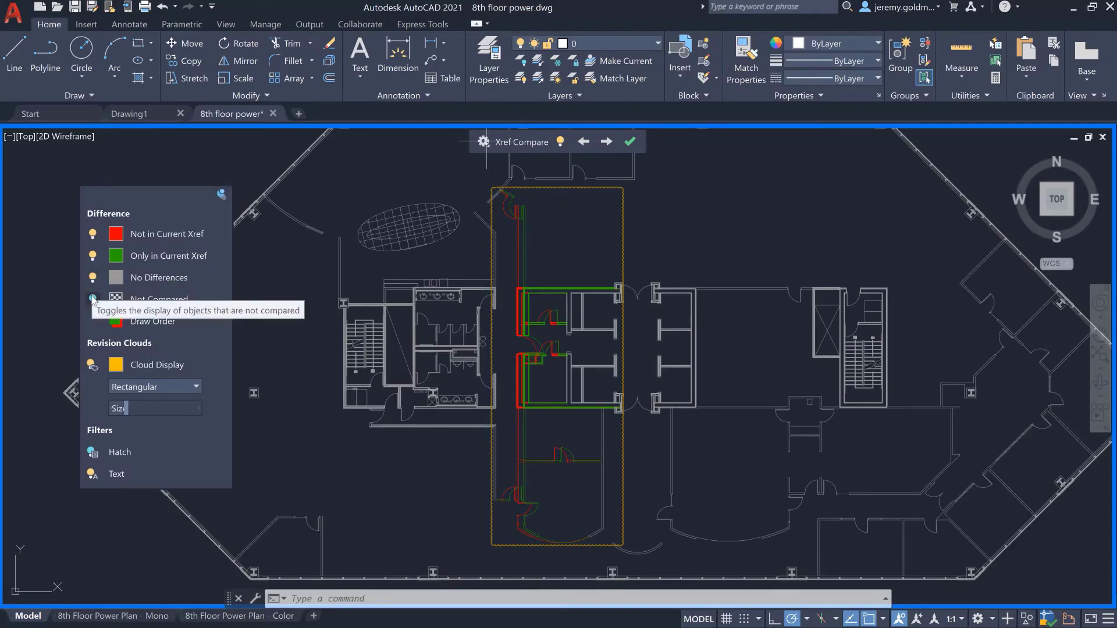
- Move the triangle and circle device blocks and vertical line against the relocated wall
scroll(520, 484, up, 6)
click(520, 484)
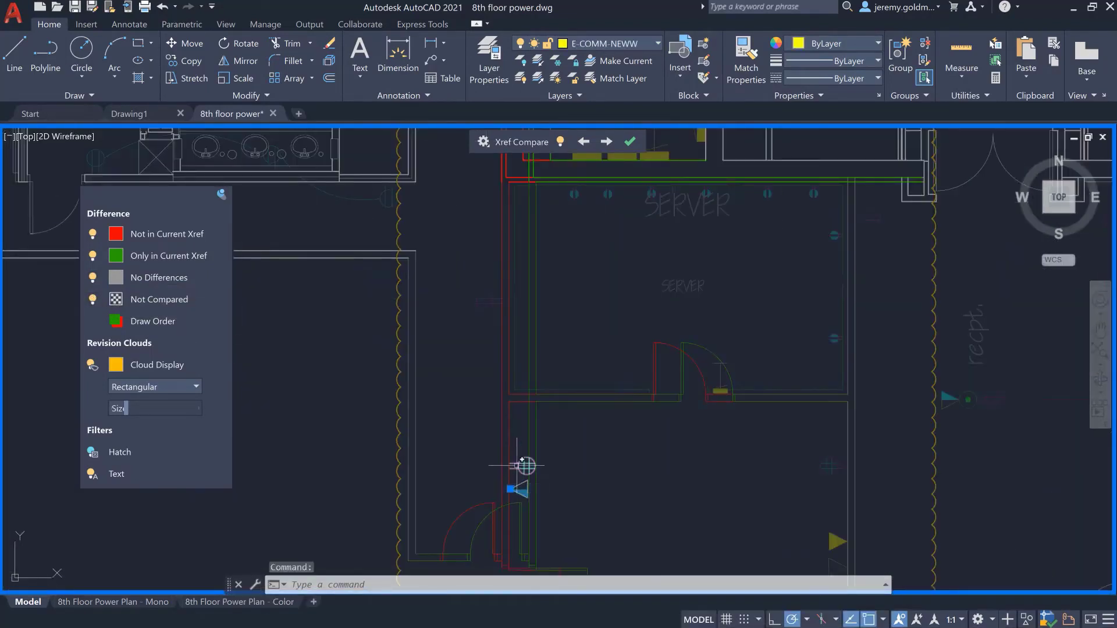
click(523, 465)
click(514, 349)
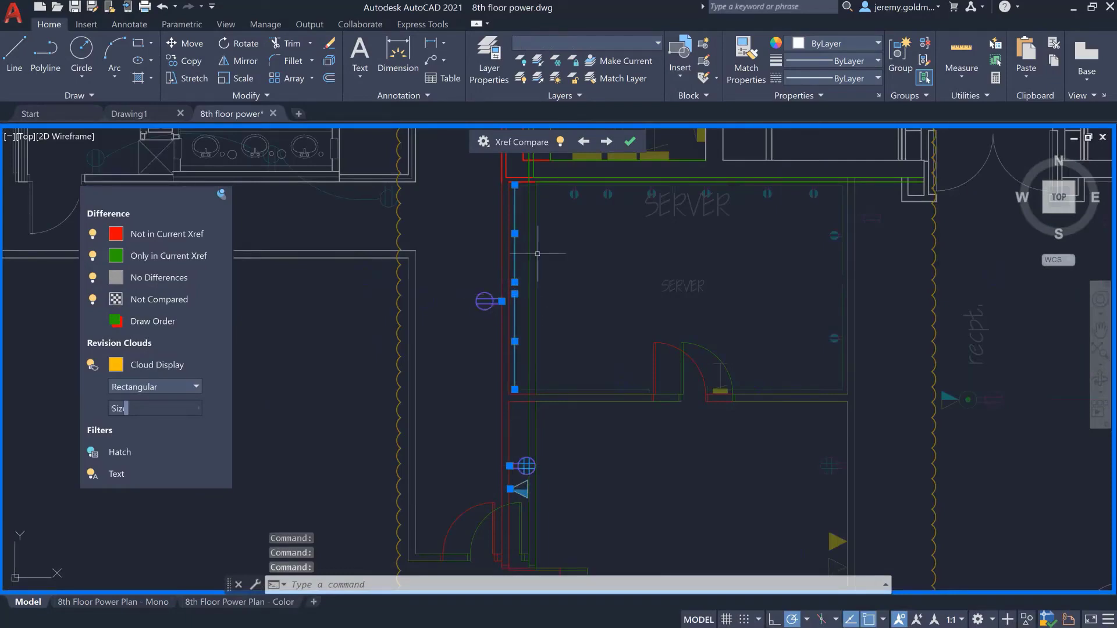
mouse_move(575, 235)
middle_down()
mouse_move(574, 498)
mouse_move(553, 357)
mouse_move(556, 482)
middle_up()
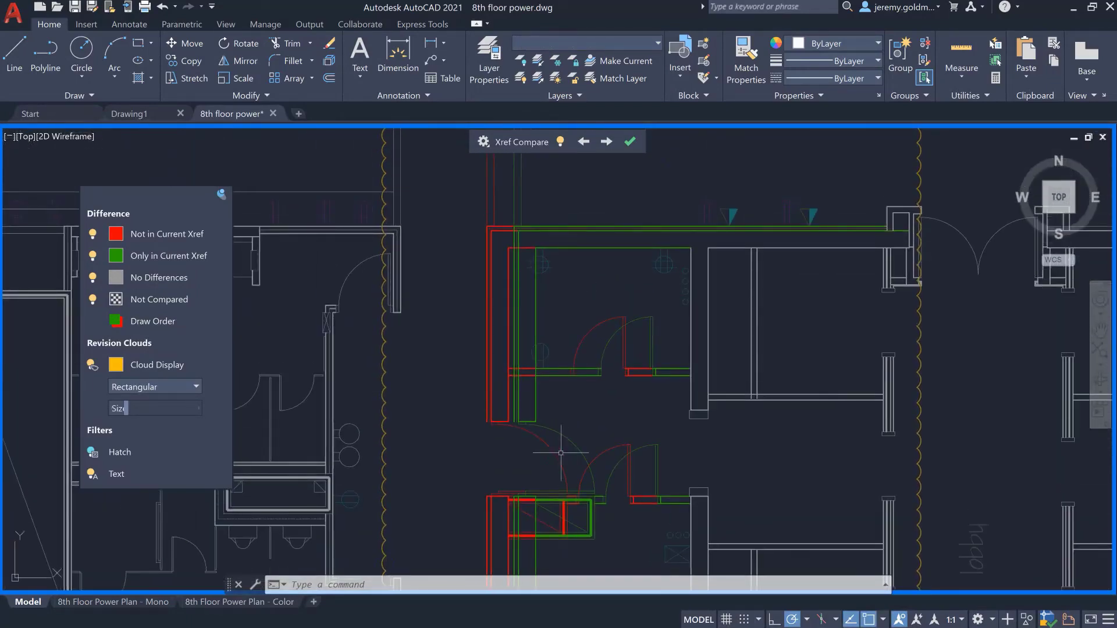
click(540, 264)
text(m)
key(Return)
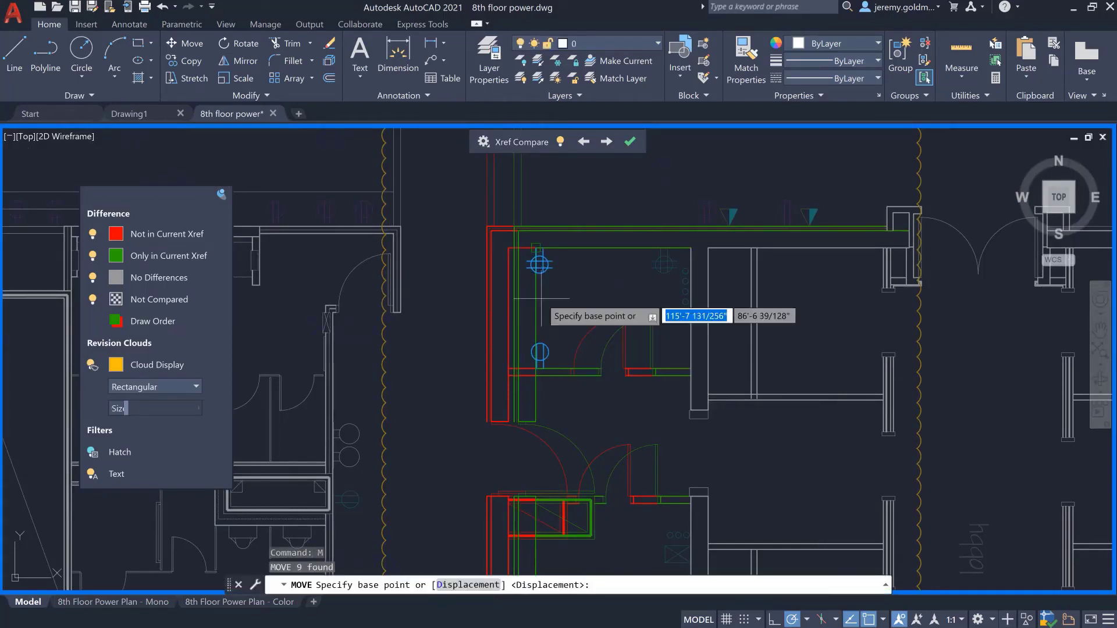
click(511, 419)
click(537, 419)
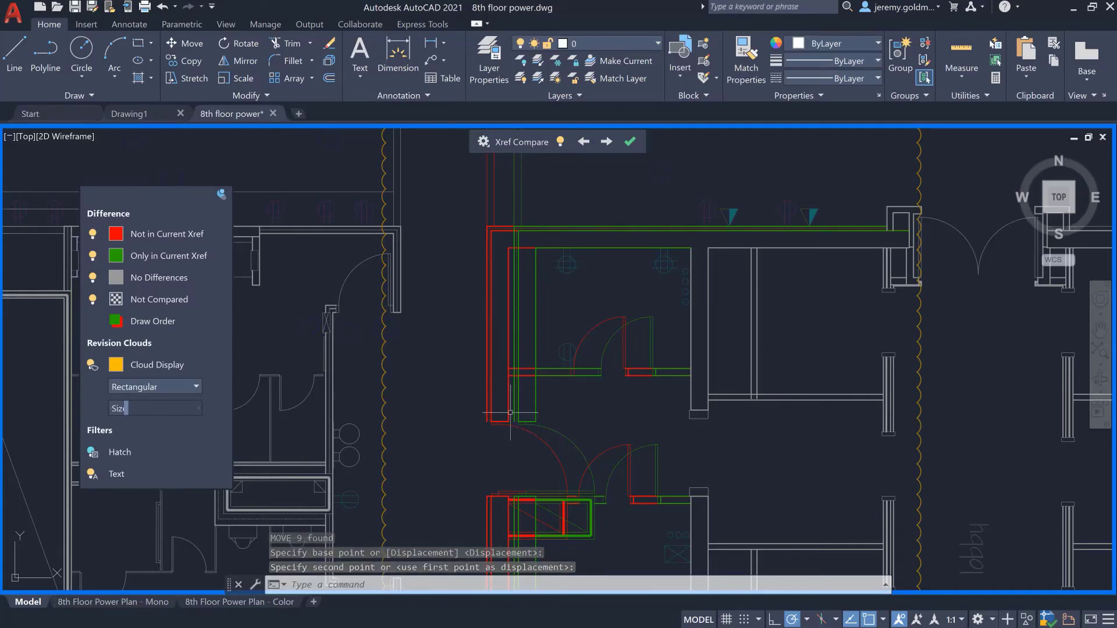
- Hide geometry missing from the xref and stretch both server room wall lines to the new wall
click(92, 234)
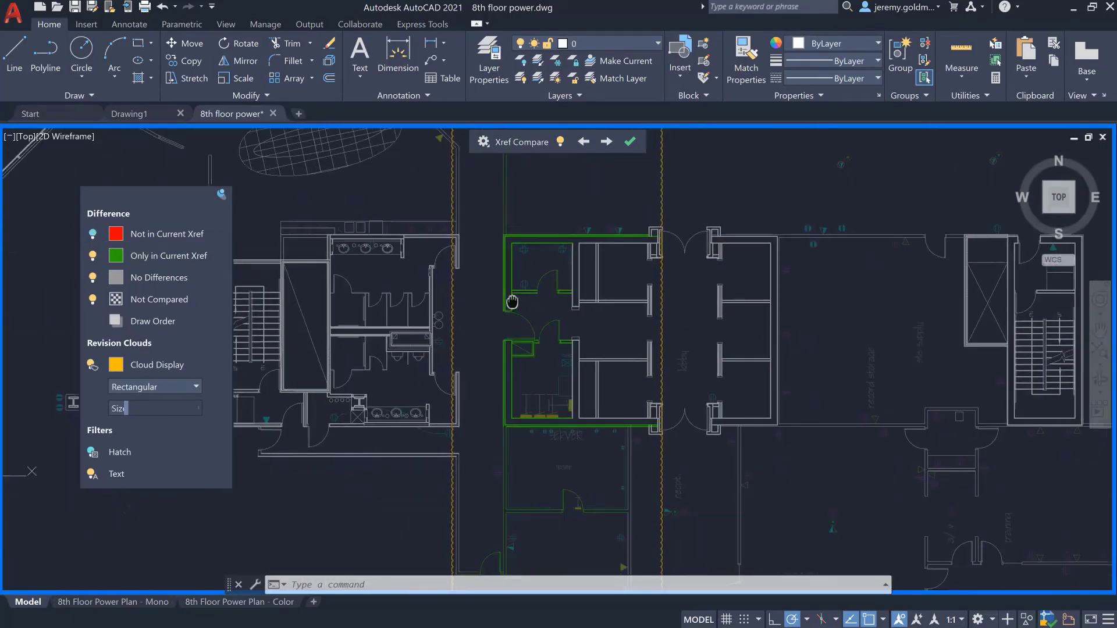
scroll(510, 392, up, 4)
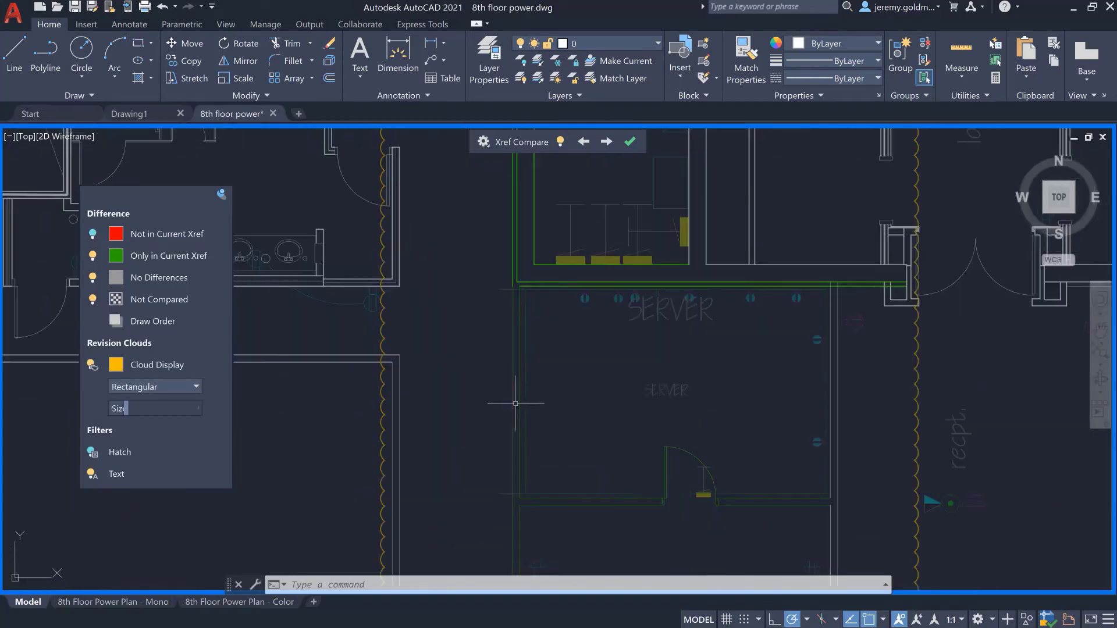
click(503, 492)
click(498, 494)
click(525, 493)
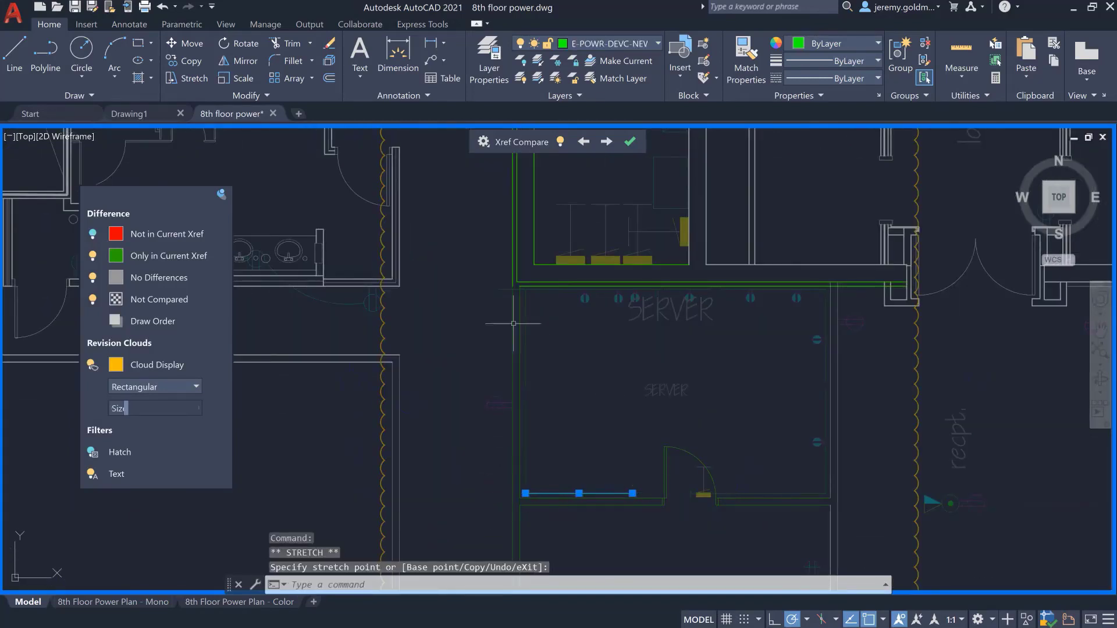
click(499, 289)
click(498, 289)
click(526, 289)
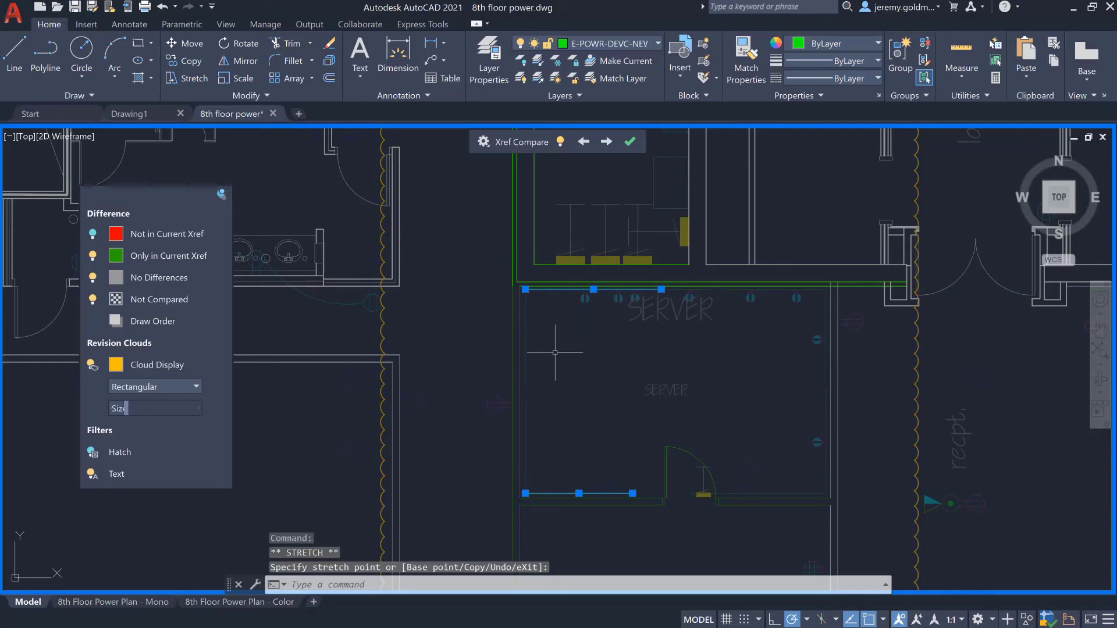
key(Escape)
- End the xref comparison and zoom to the extents of the floor plan
click(629, 141)
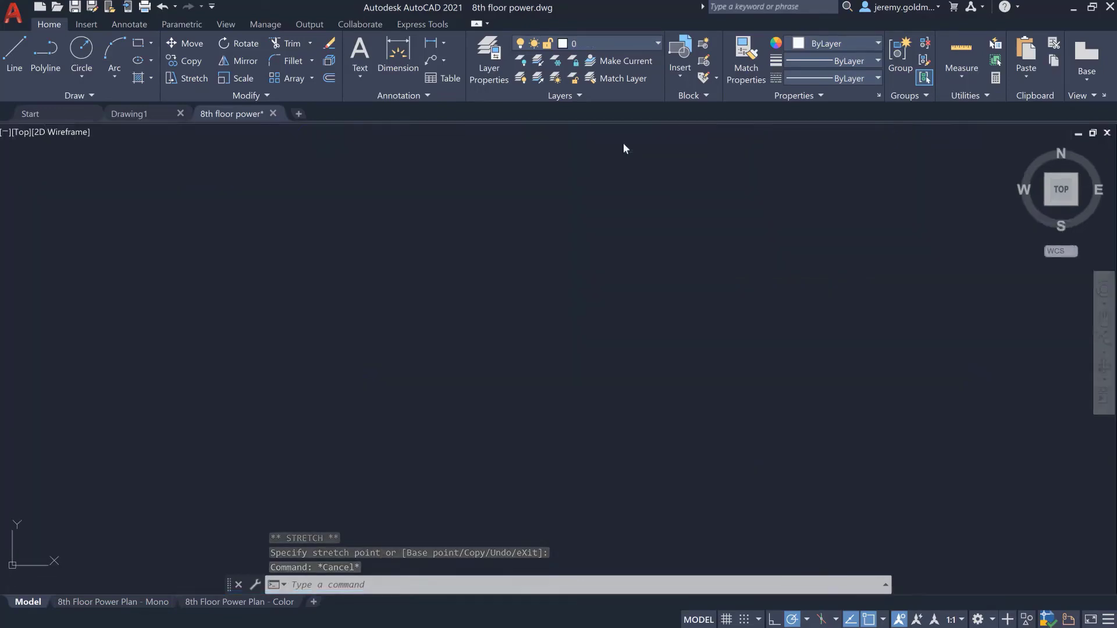
text(z)
key(Return)
text(e)
key(Return)
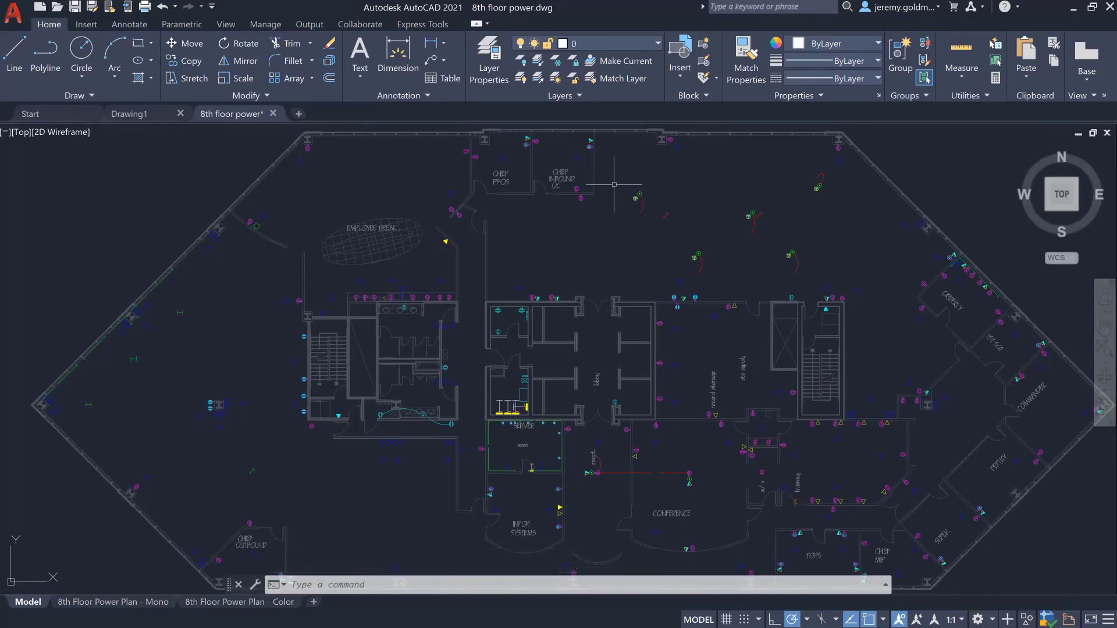
- Reload the 8th floor plan xref, review each clouded change, and finish the comparison
text(XREF)
key(Return)
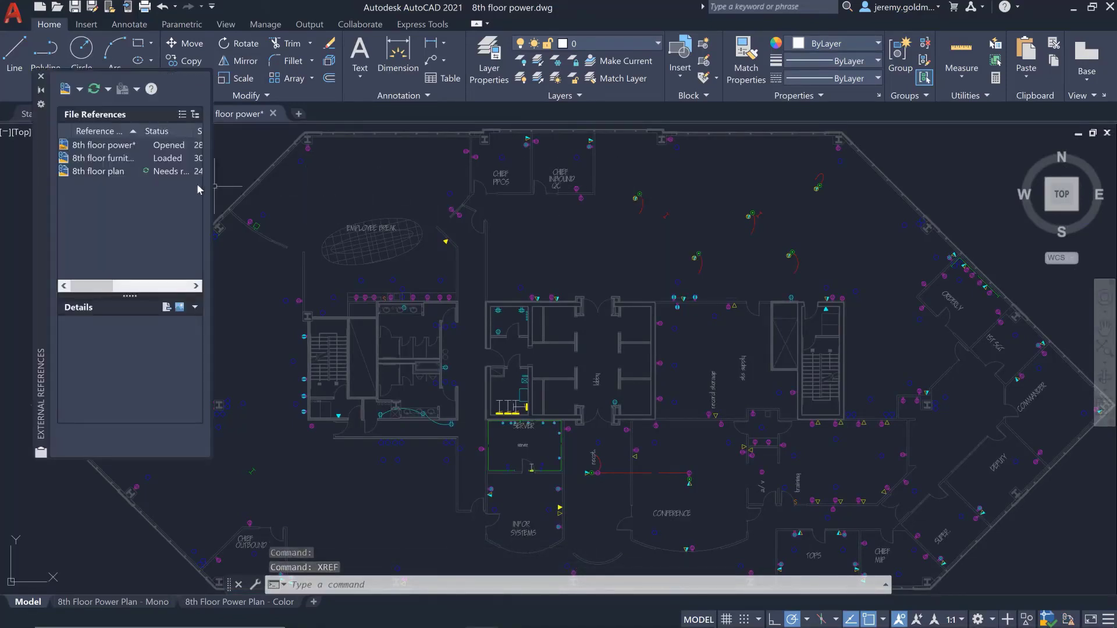
right_click(110, 171)
click(140, 237)
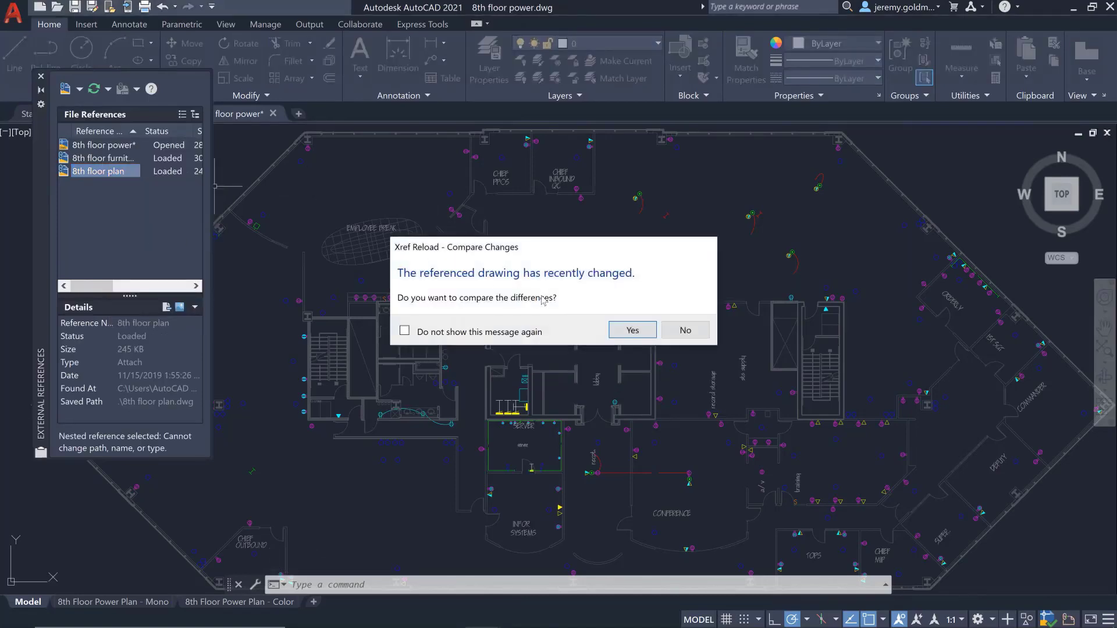
click(618, 336)
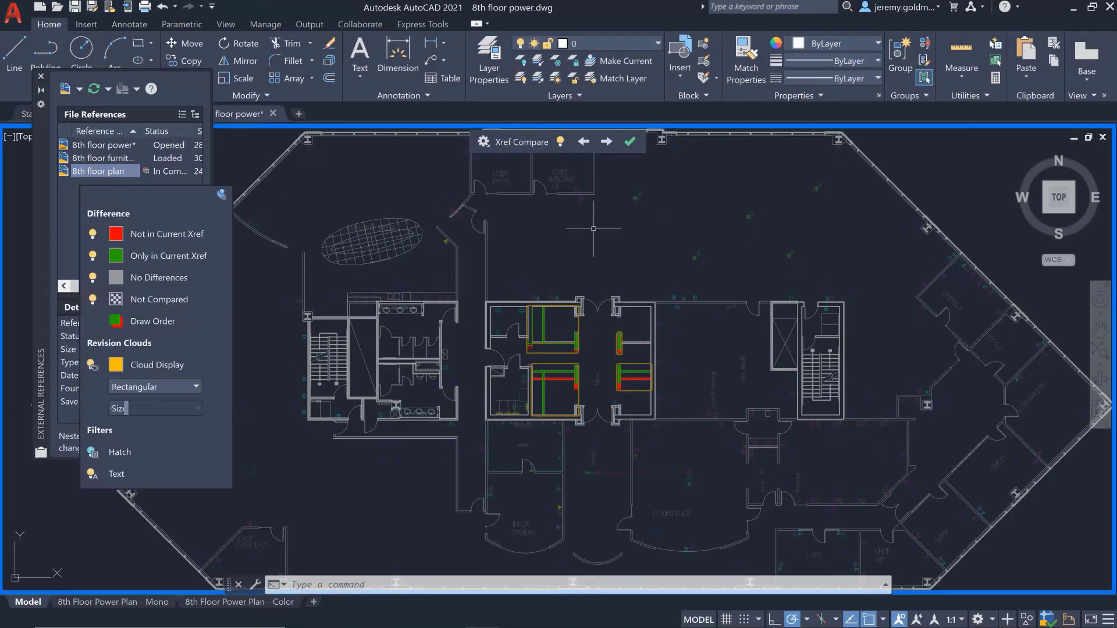
click(604, 143)
click(605, 142)
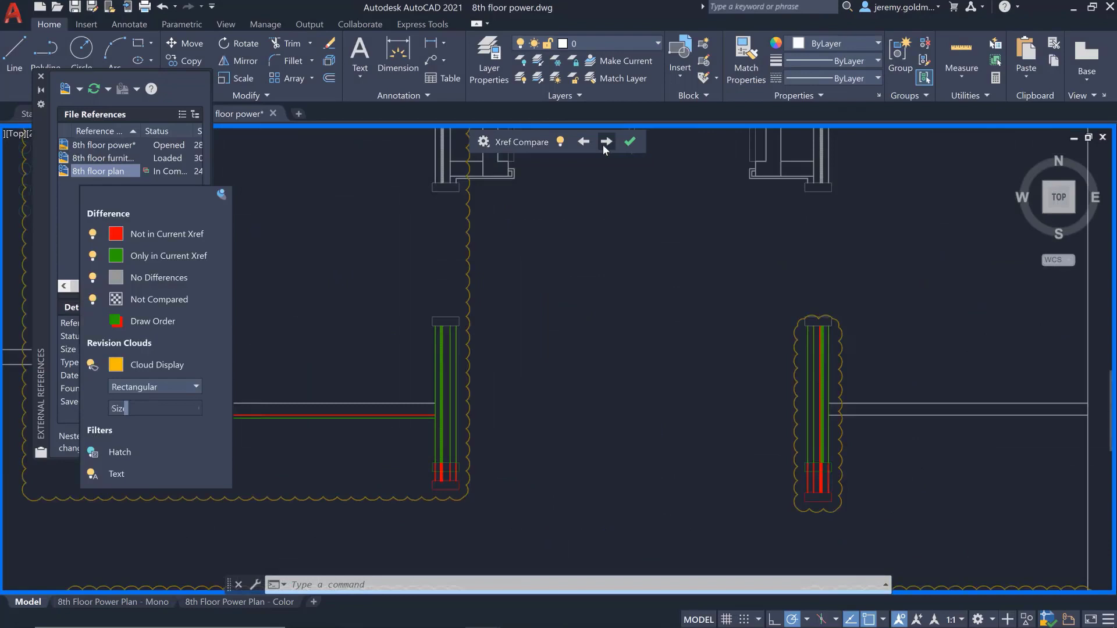
click(605, 142)
click(606, 142)
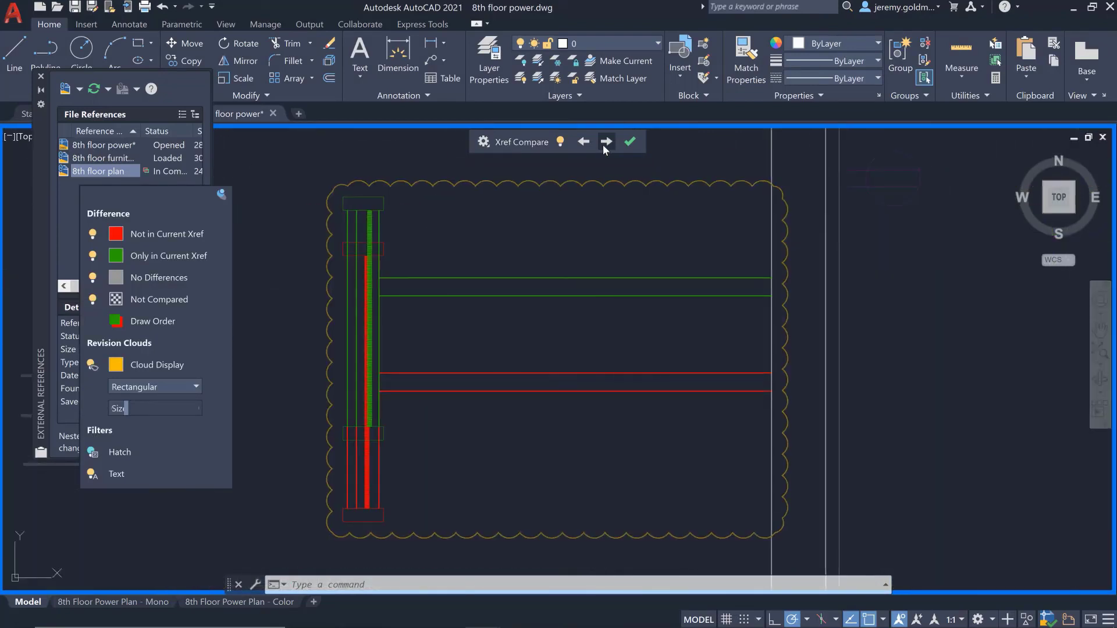
click(628, 142)
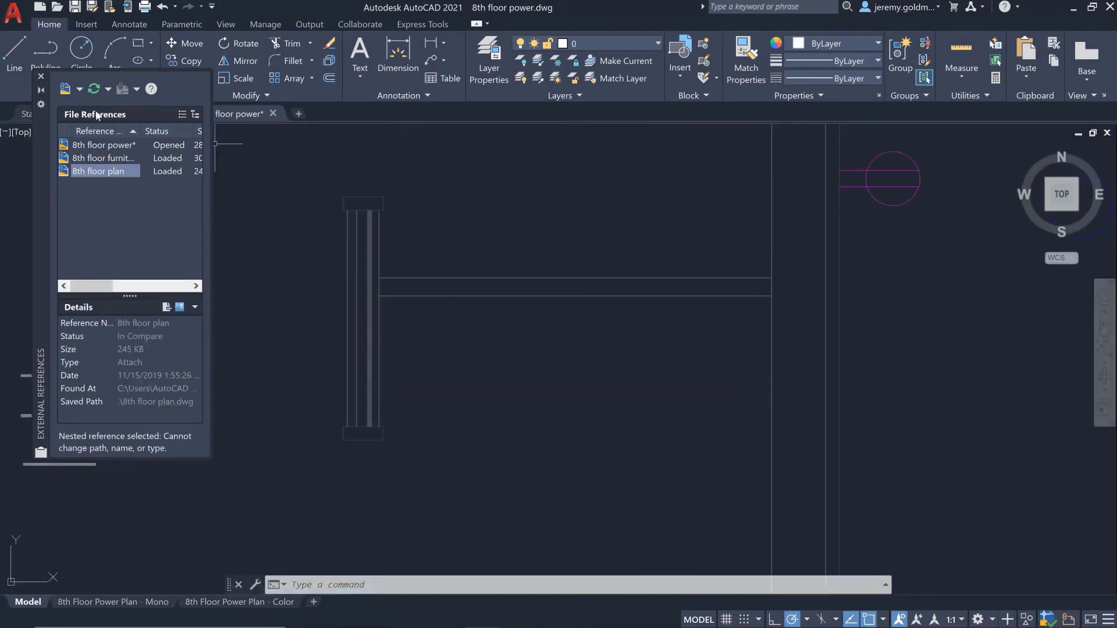
- Close the External References palette and zoom to the plan's extents
click(41, 78)
text(z)
key(Return)
text(e)
key(Return)
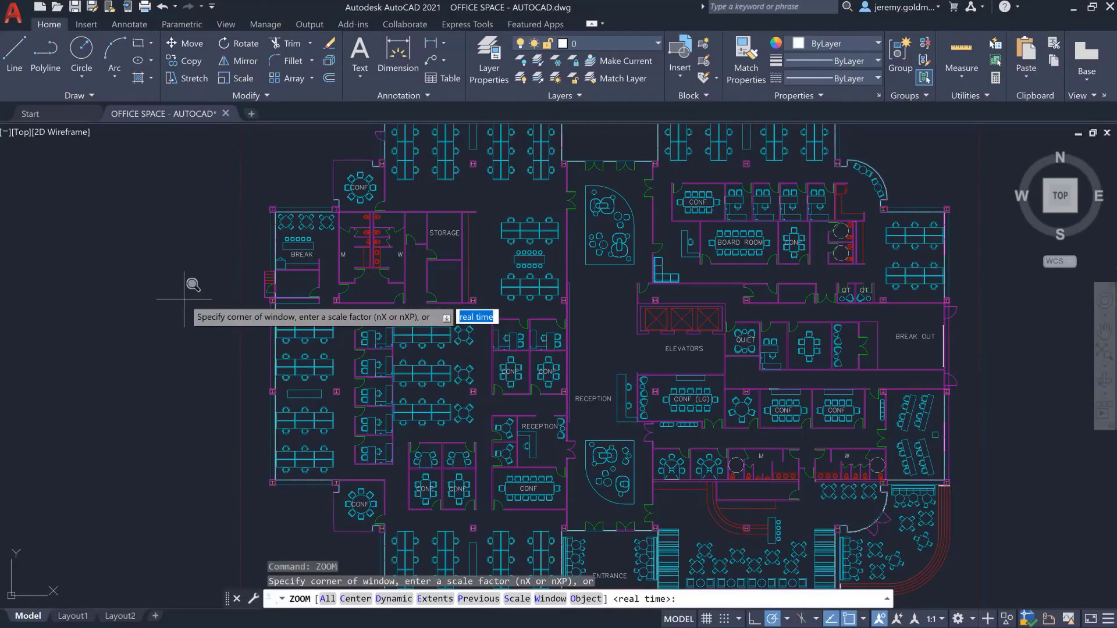
- Zoom into the M/W restrooms and open the Blocks from Libraries palette
click(339, 244)
click(383, 285)
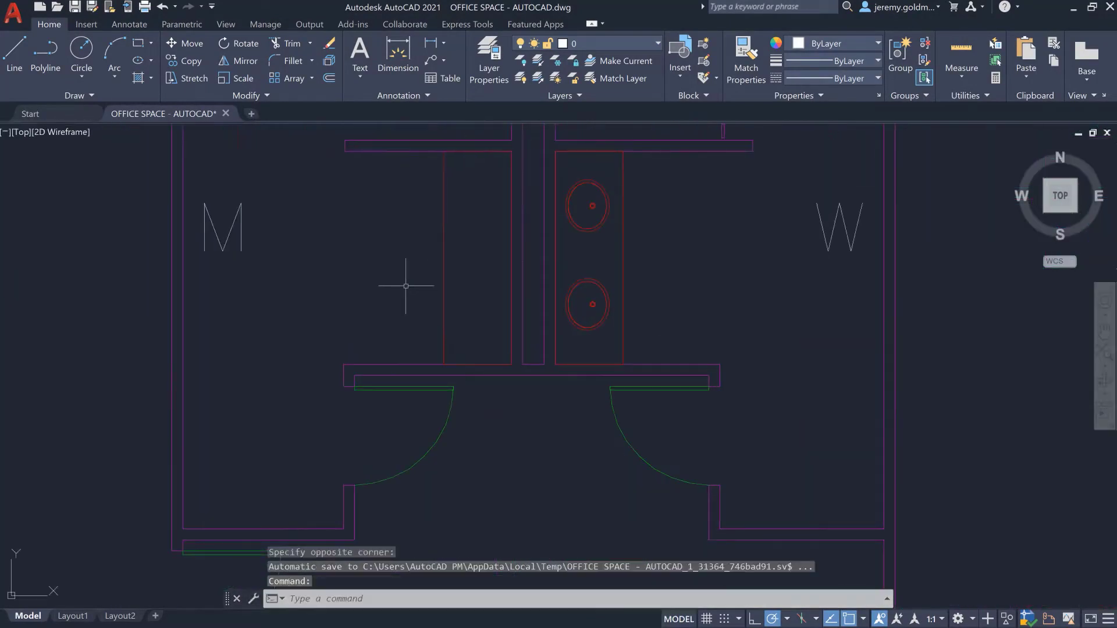
click(86, 24)
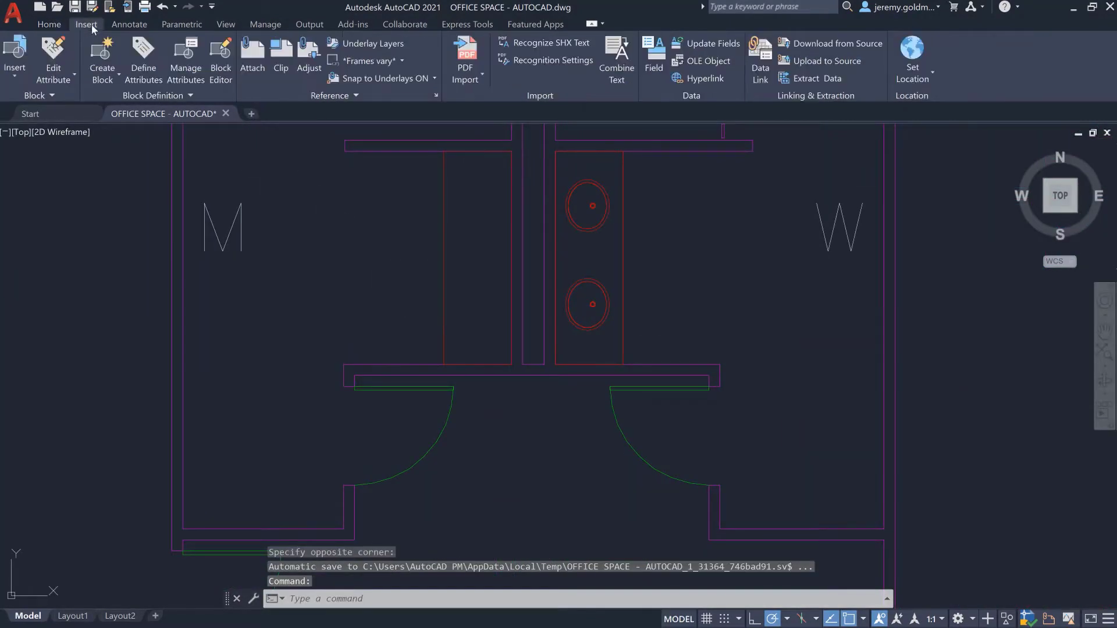
click(15, 73)
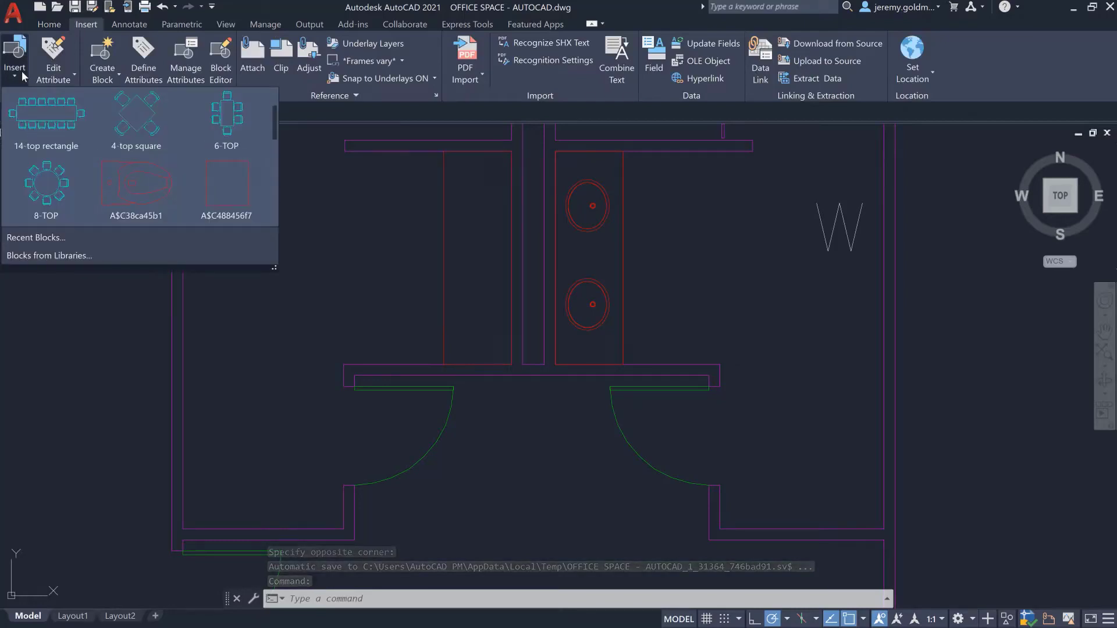
click(89, 256)
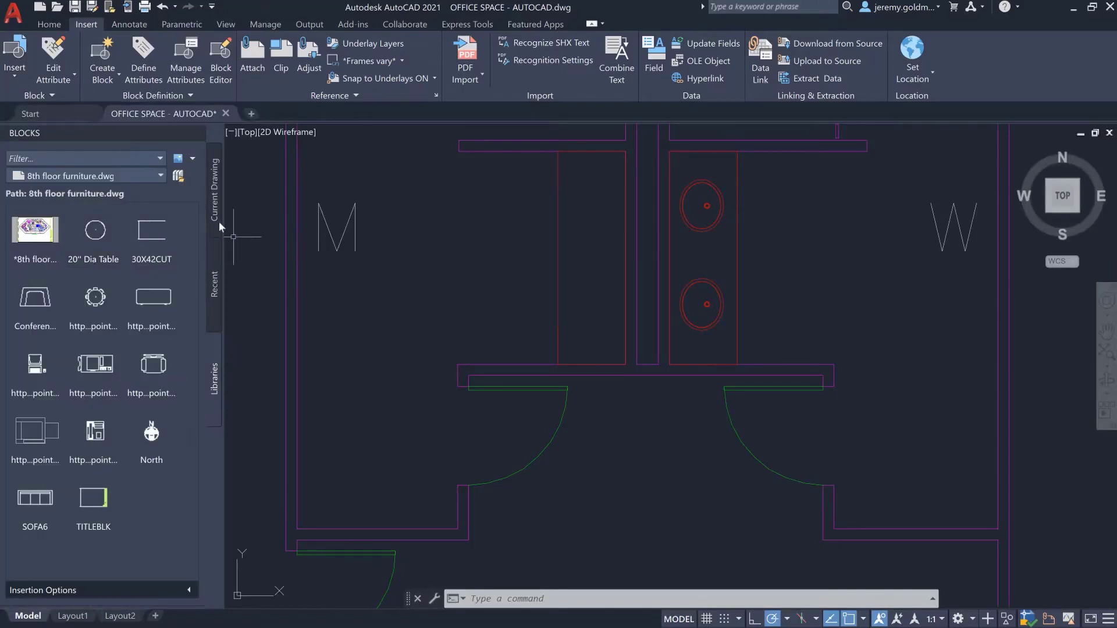
- Load Office Space Blocks from OneDrive and drag a Double Sinks block into the second stall
click(178, 176)
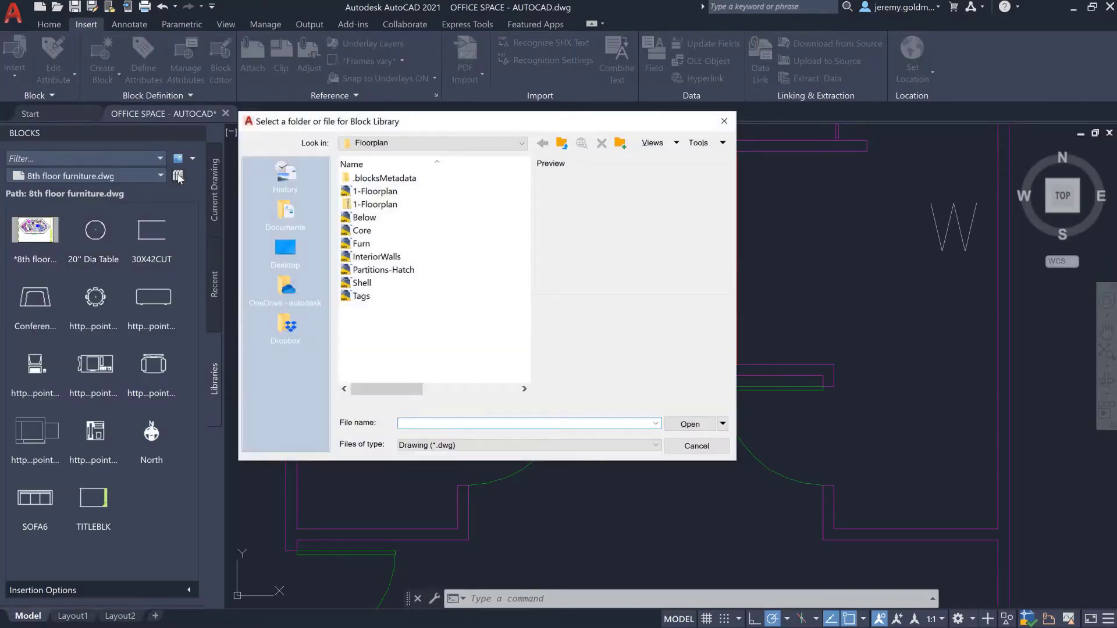
click(285, 288)
double_click(379, 295)
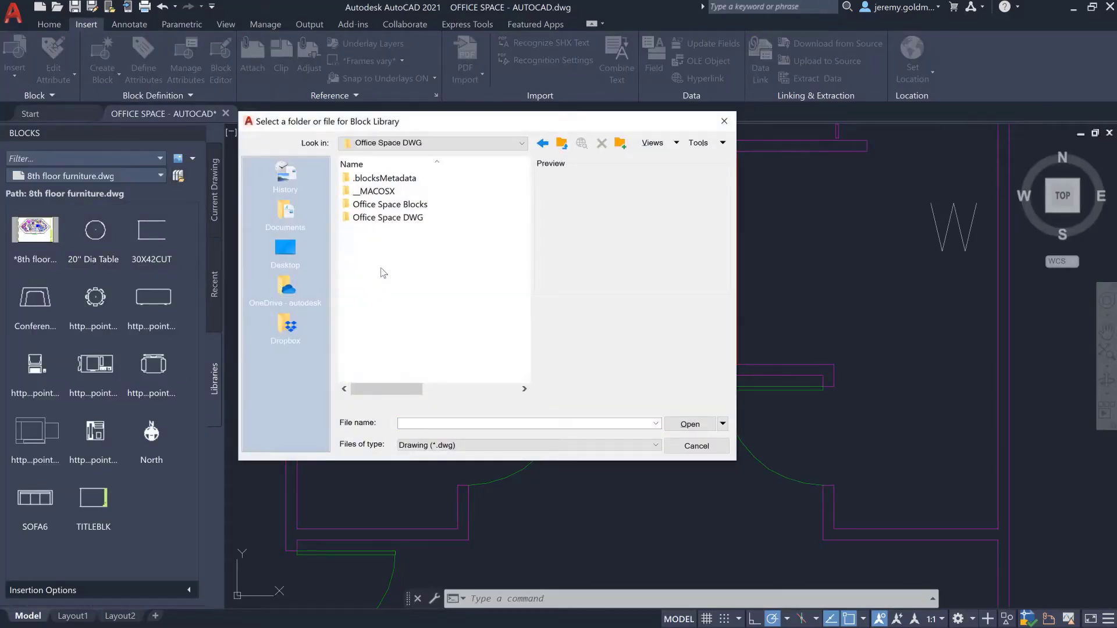
click(395, 204)
click(690, 424)
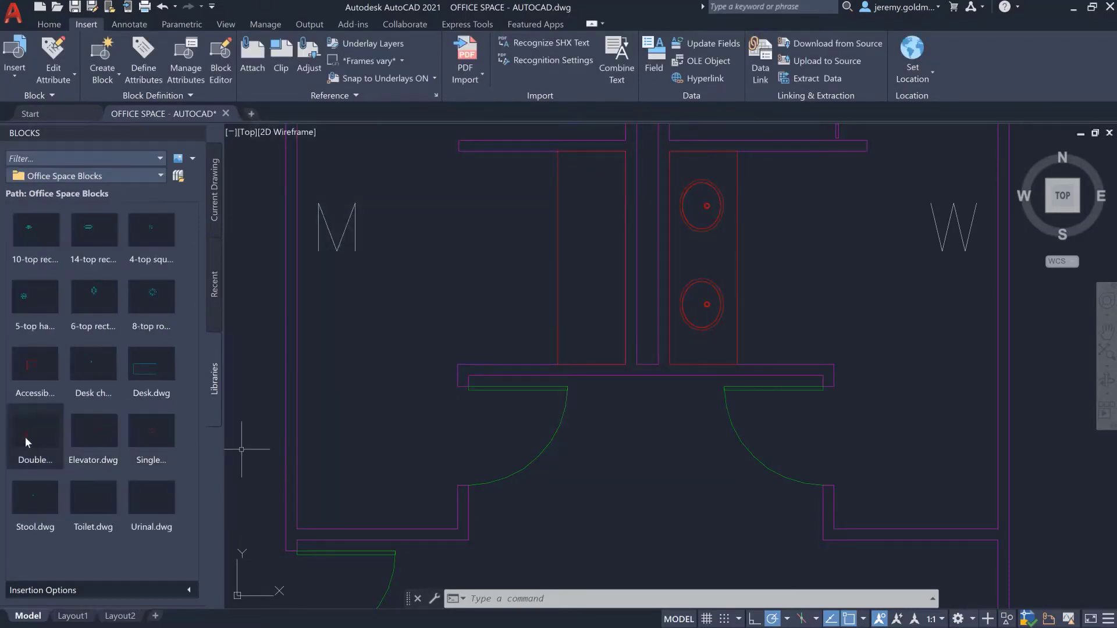
mouse_move(26, 437)
drag(26, 437, 559, 365)
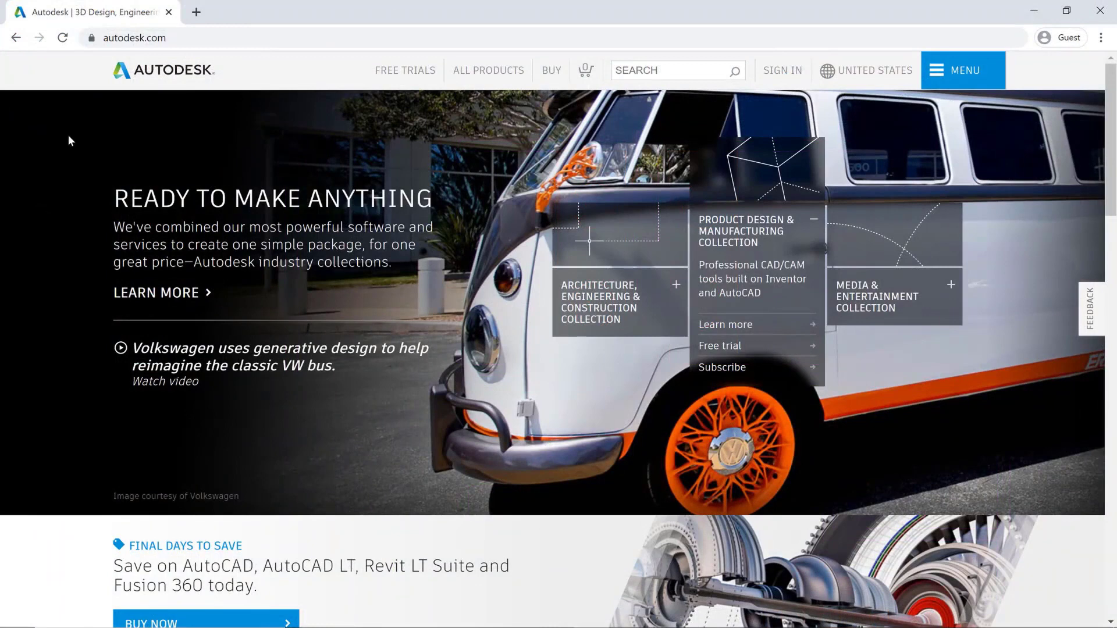
- Go to web.autocad.com in Chrome's address bar
click(124, 37)
text(web.autocad.co)
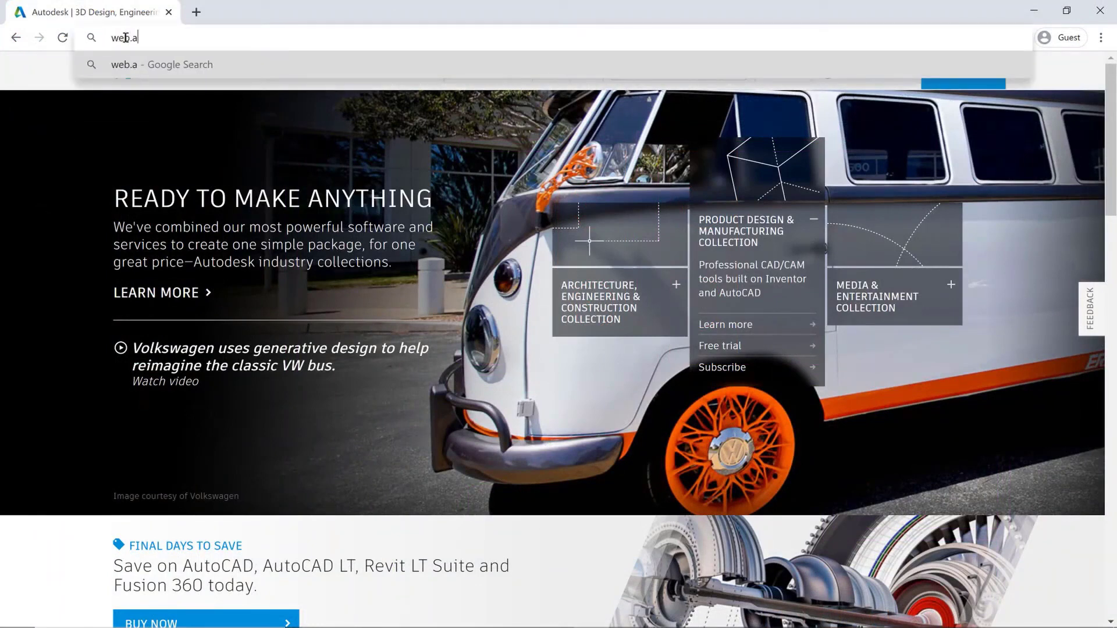
text(m)
key(Return)
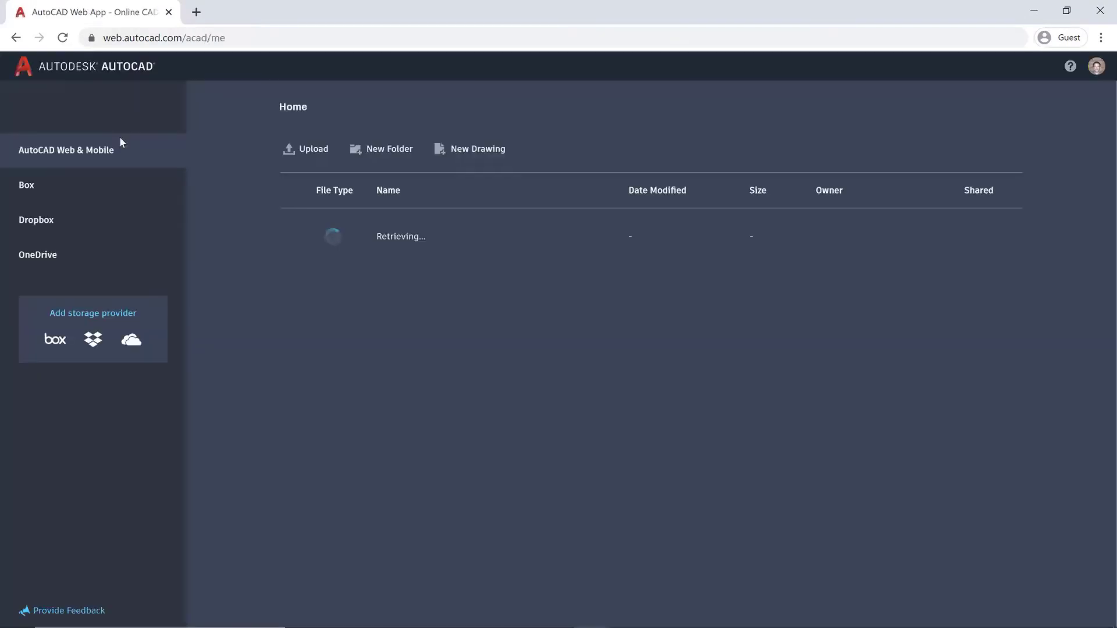
- Browse OneDrive into the Office Space DWG folder and its inner Office Space DWG folder
click(81, 254)
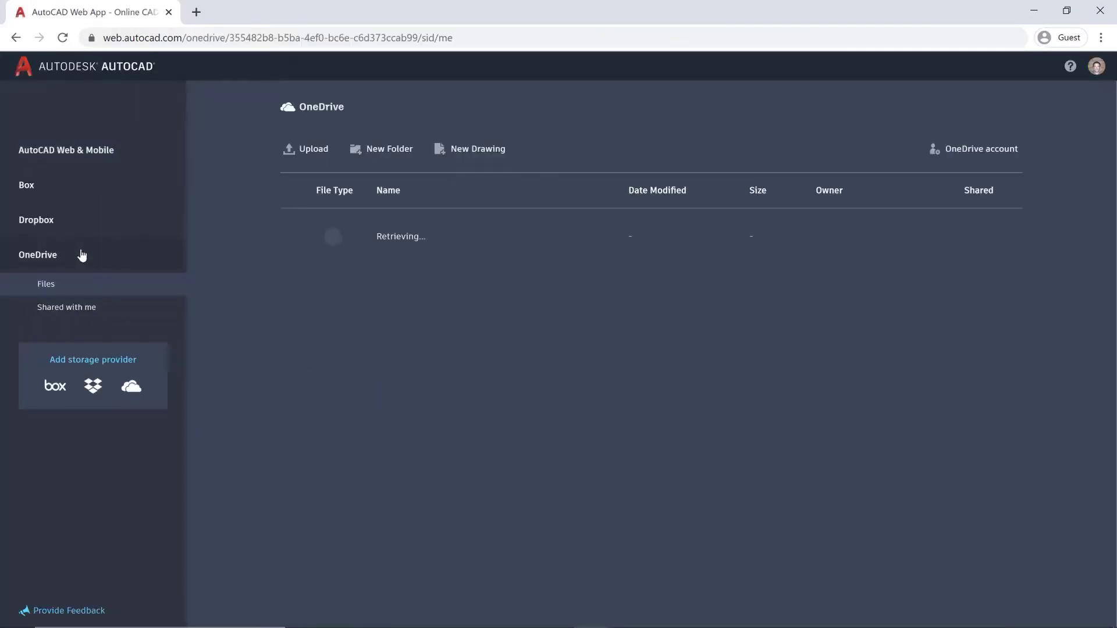
scroll(490, 372, down, 1)
scroll(490, 370, down, 2)
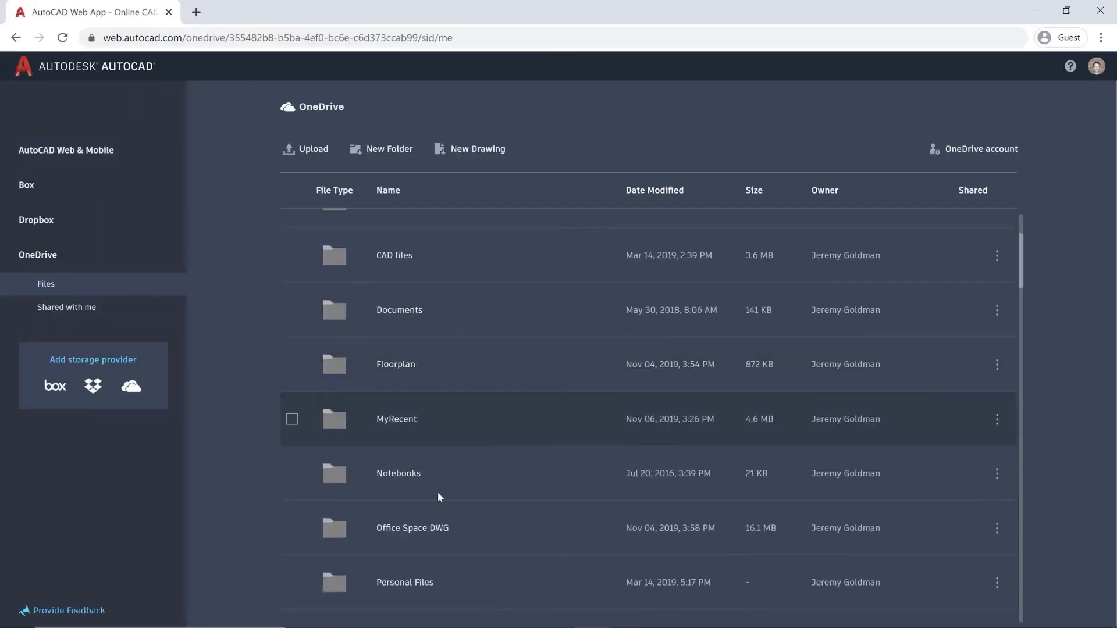
click(434, 529)
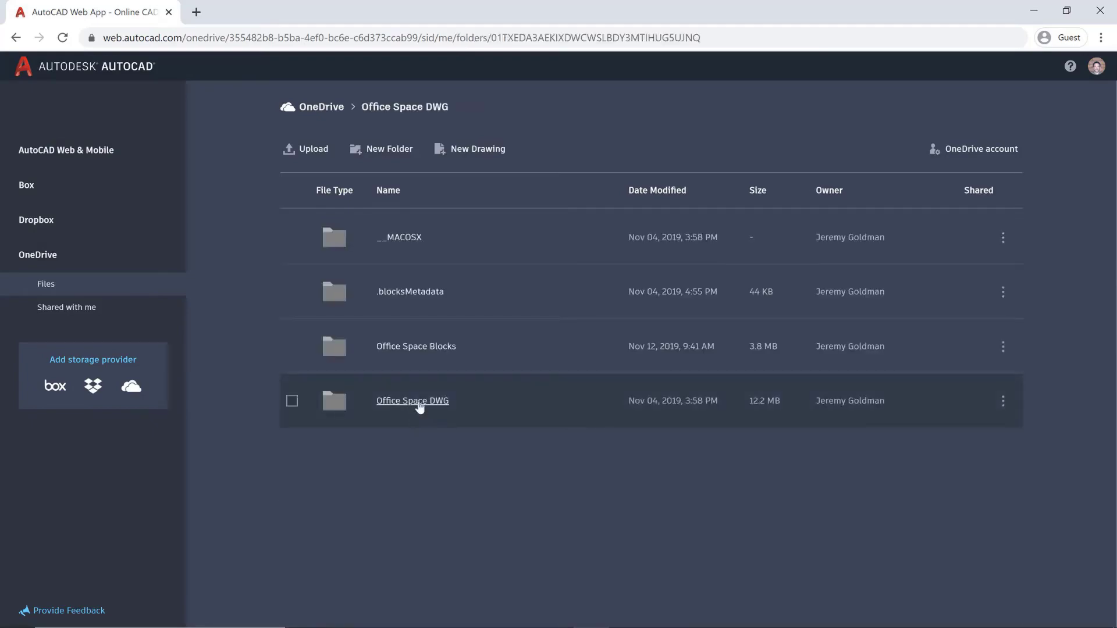
click(419, 403)
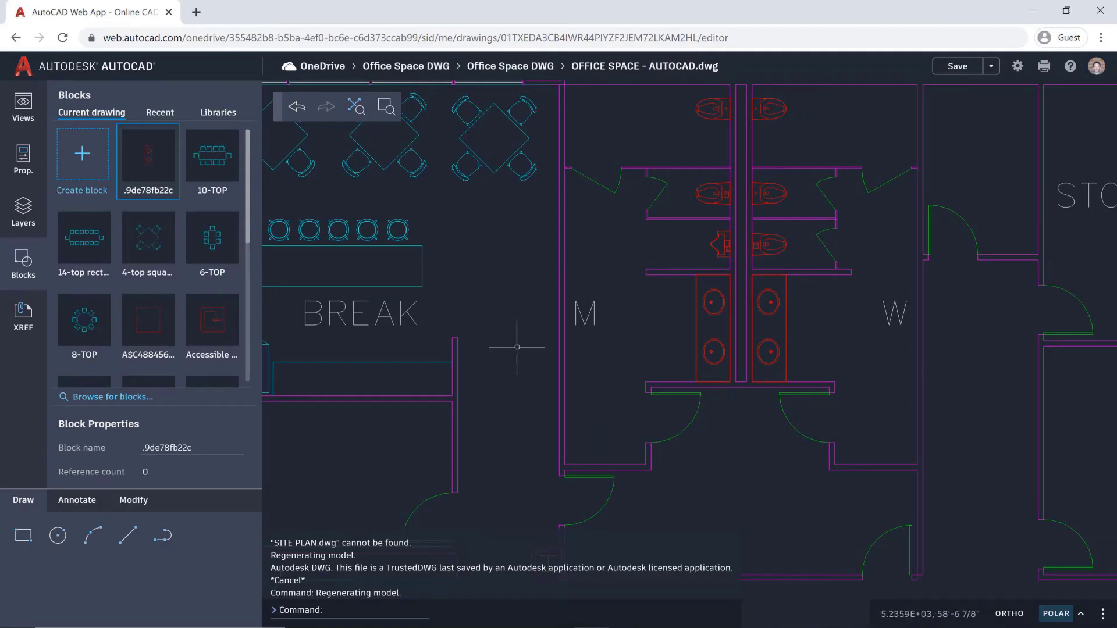
- Delete both old double sinks and place an Accessible Sink block in the men's stall
click(736, 355)
click(783, 355)
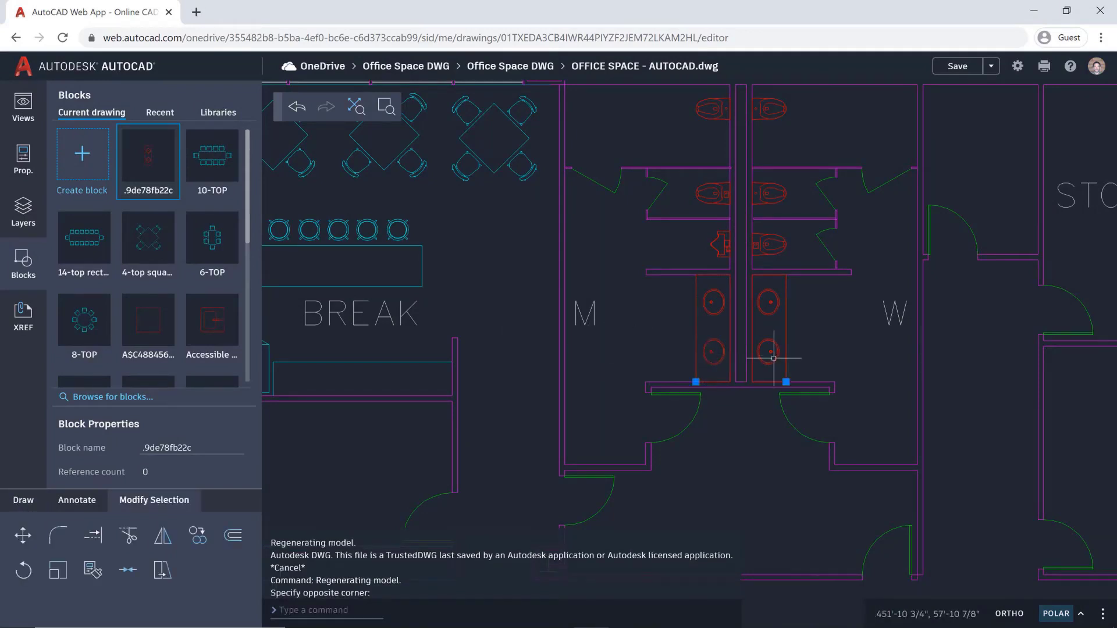
text(delete)
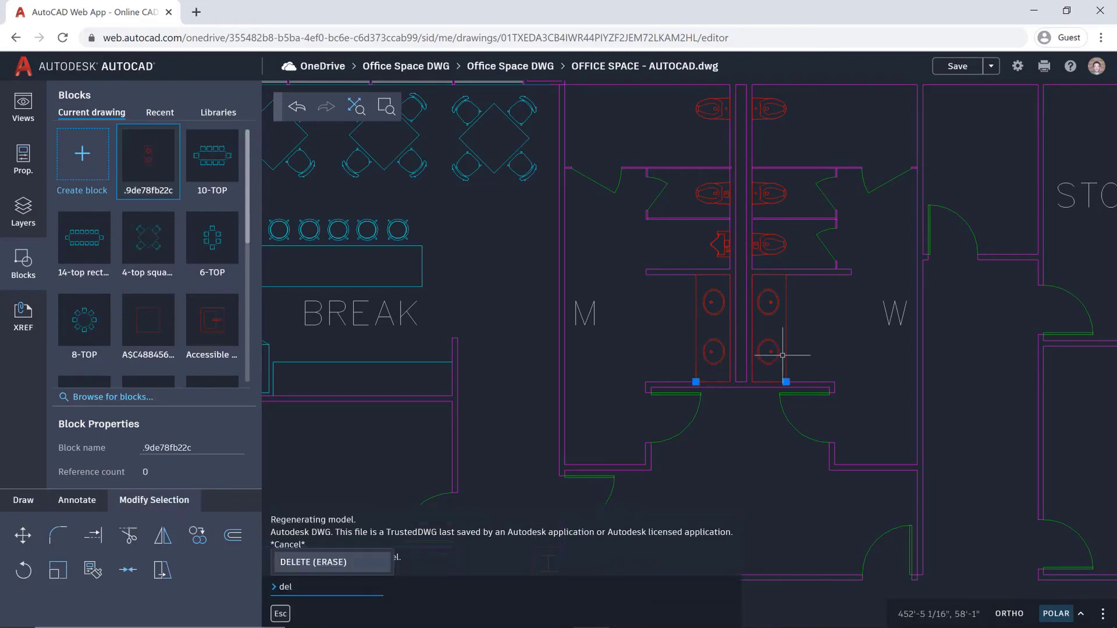
key(Return)
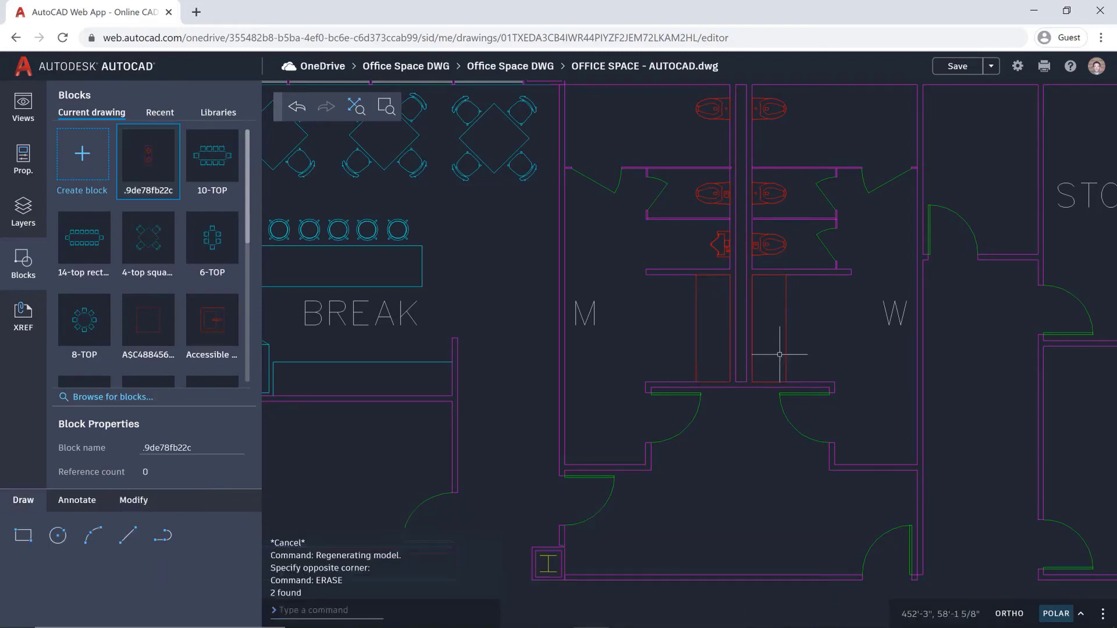
click(161, 113)
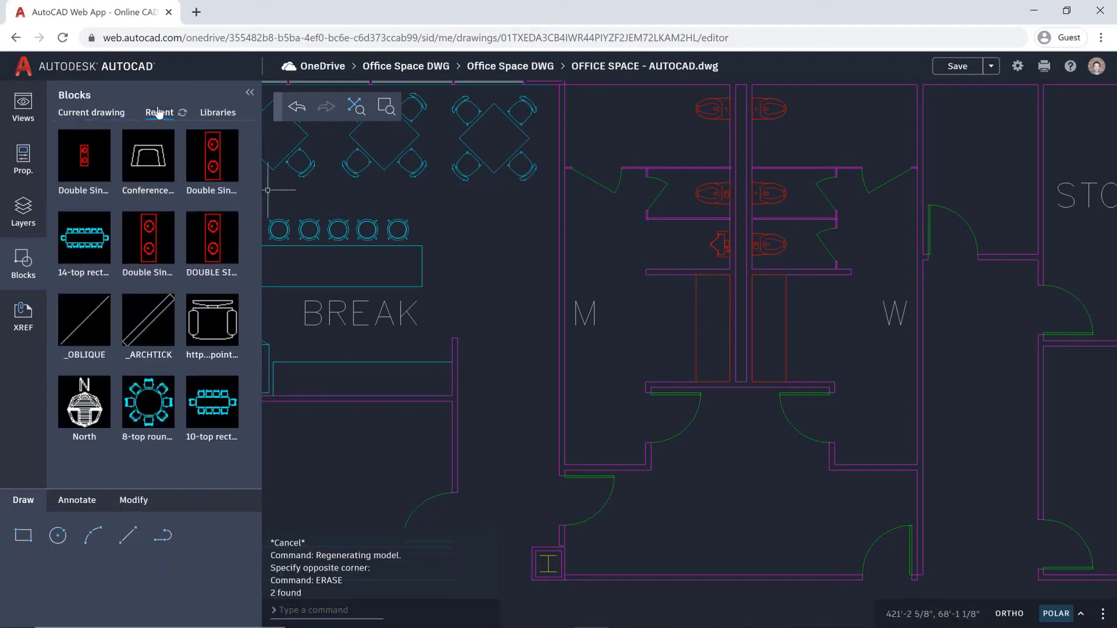
click(213, 117)
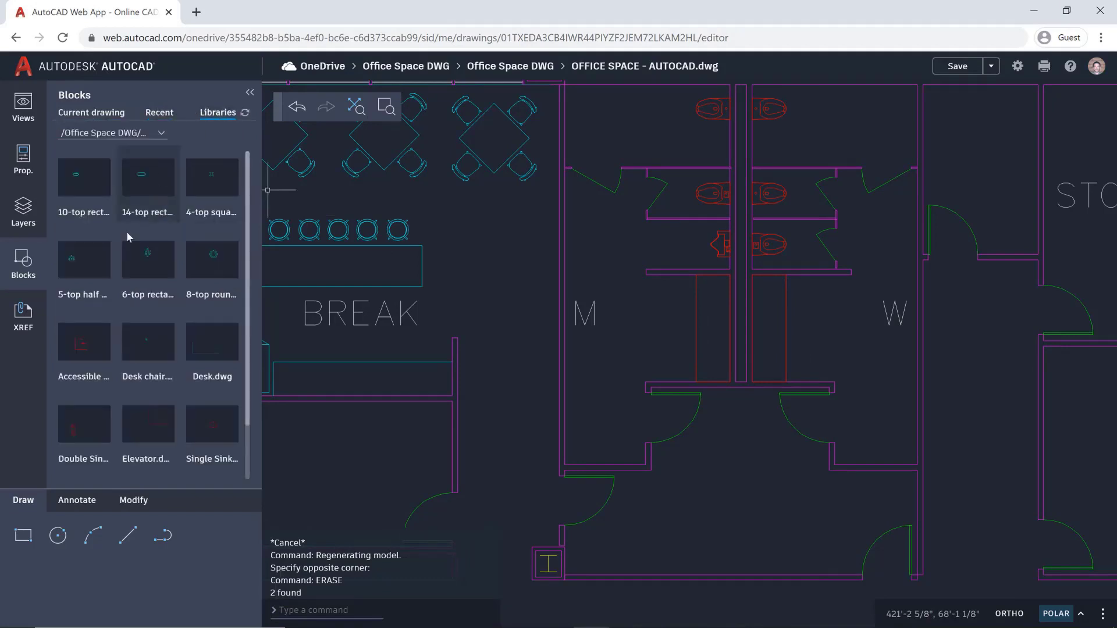
mouse_move(92, 339)
mouse_down()
mouse_move(305, 360)
mouse_move(698, 362)
mouse_up()
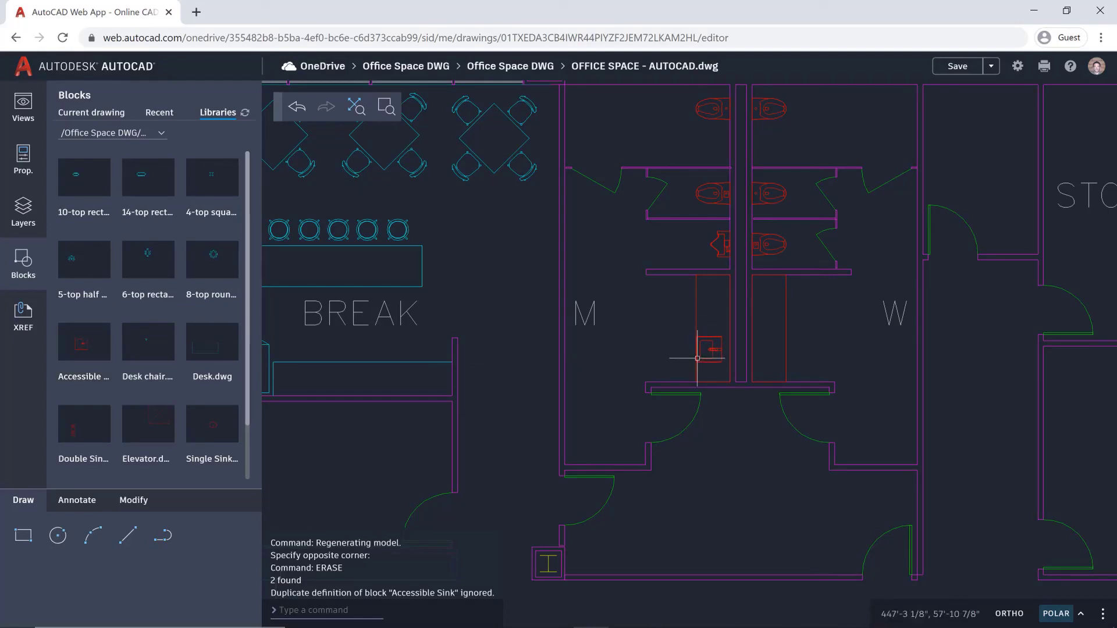
- Mirror the Accessible Sink to form a pair in the men's restroom
text(mirror)
key(Return)
click(695, 357)
key(Return)
click(697, 349)
click(699, 324)
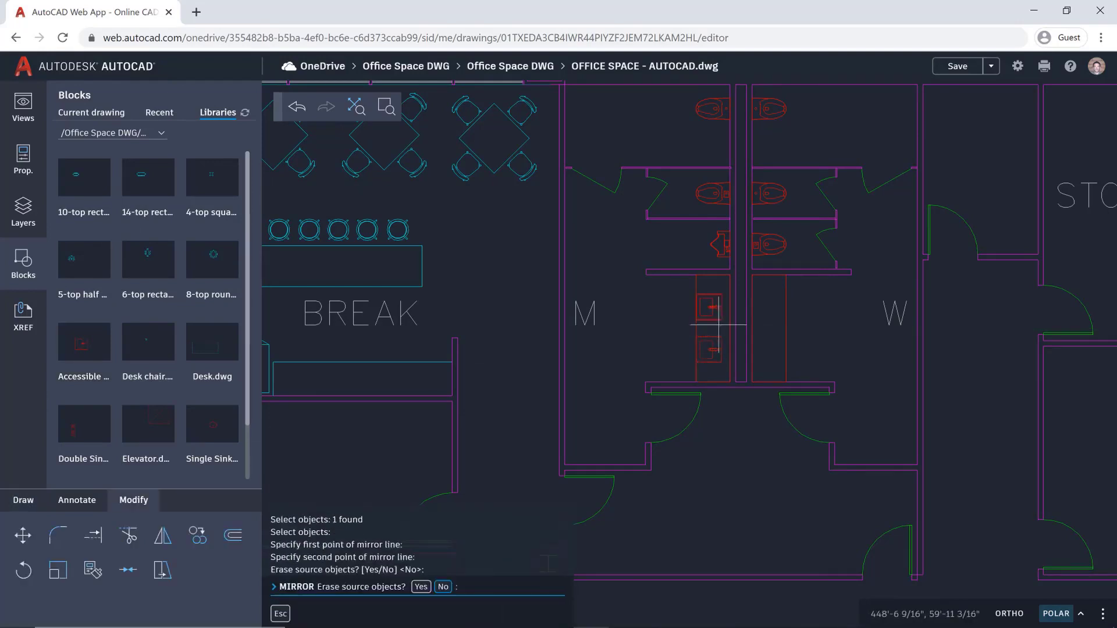
key(Return)
key(Return)
- Mirror both men's sinks across the stall wall into the women's restroom
click(724, 288)
click(684, 390)
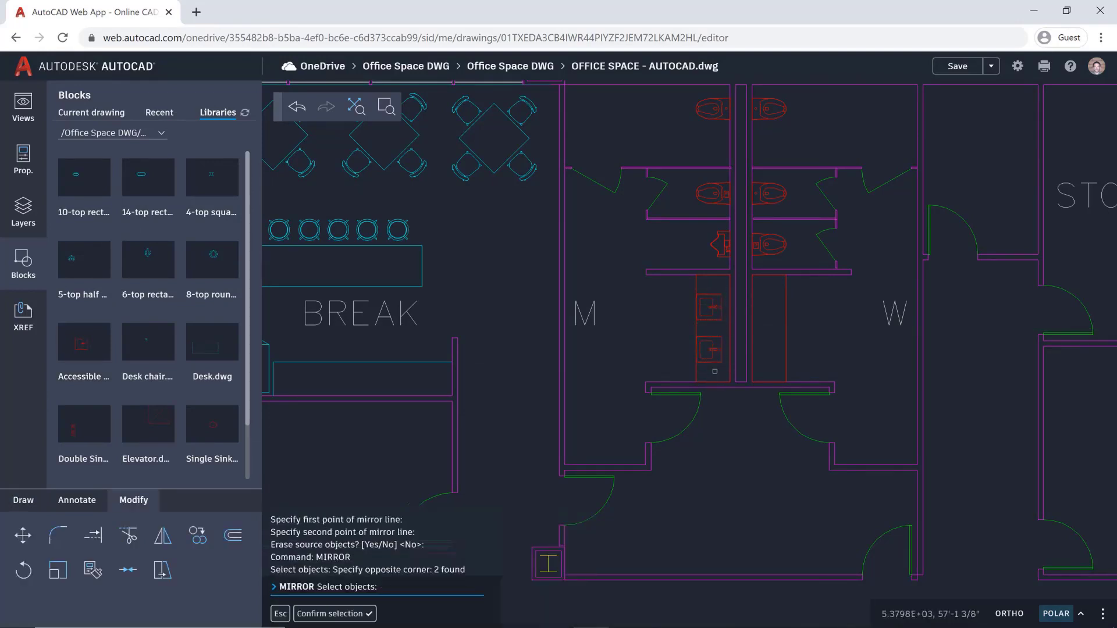
key(Return)
click(742, 381)
click(744, 359)
key(Return)
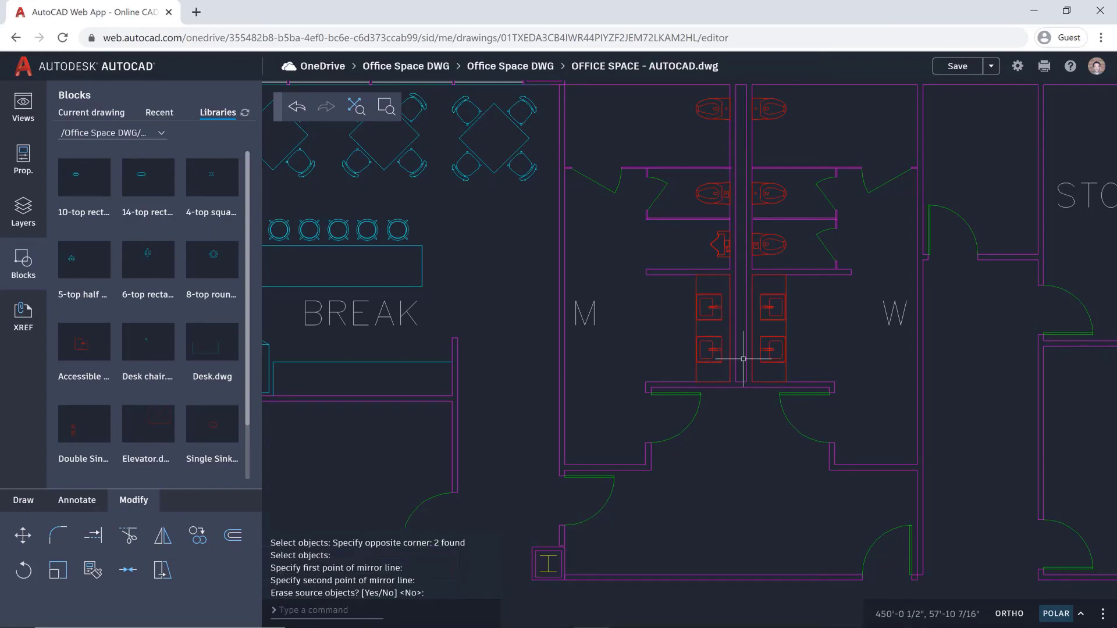
key(Escape)
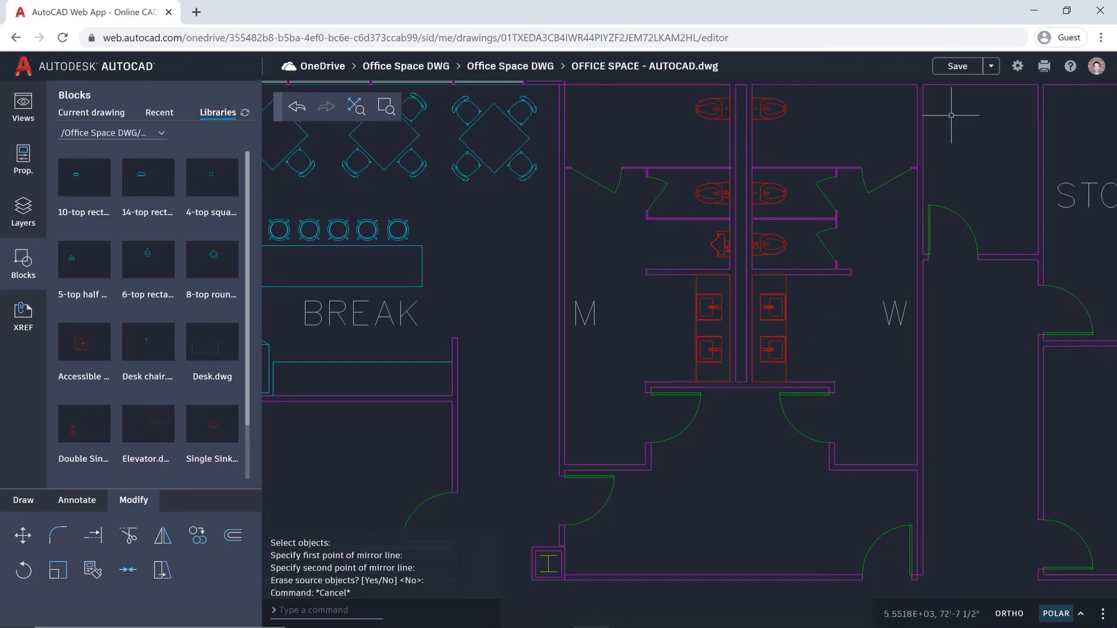
- Save the office drawing back to OneDrive from the web app
click(957, 68)
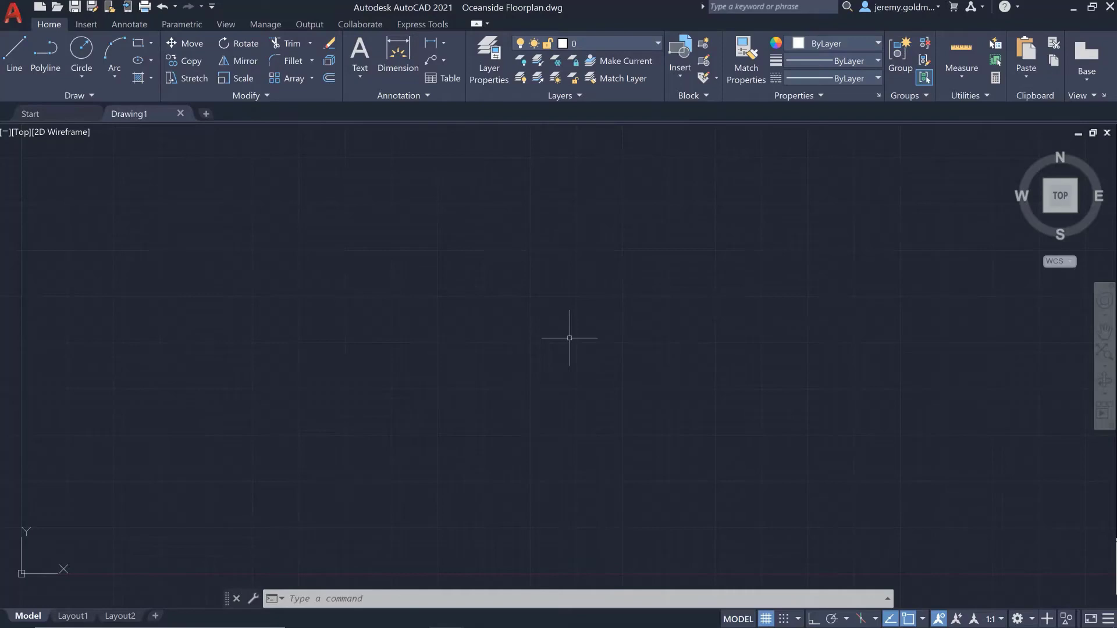
- Open Oceanside Floorplan.dwg from the Application menu's Recent Documents list
click(13, 12)
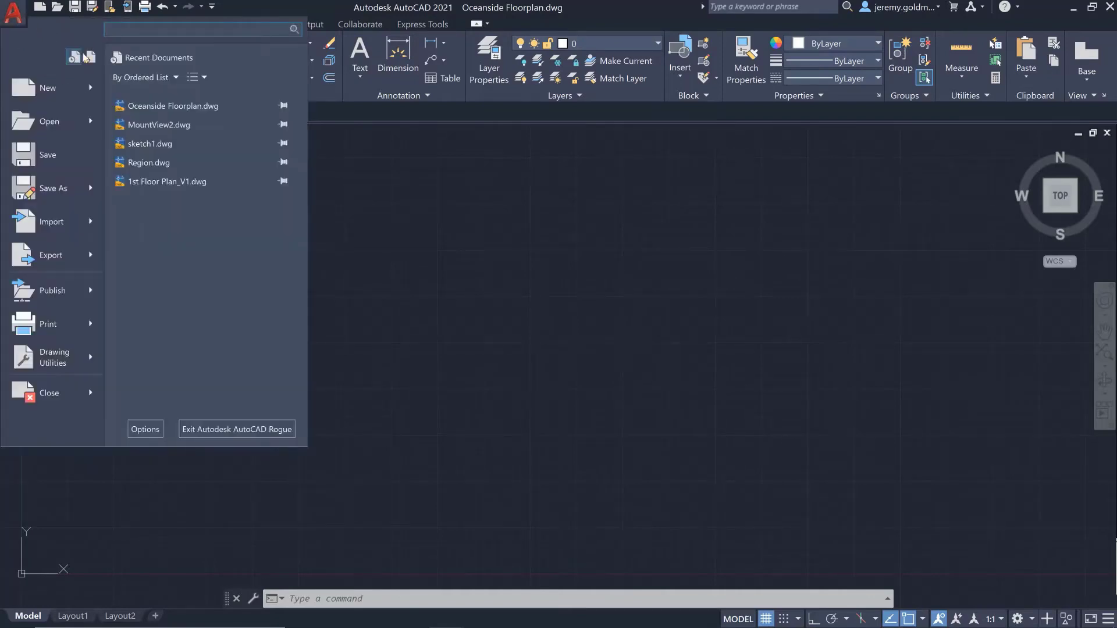
click(161, 107)
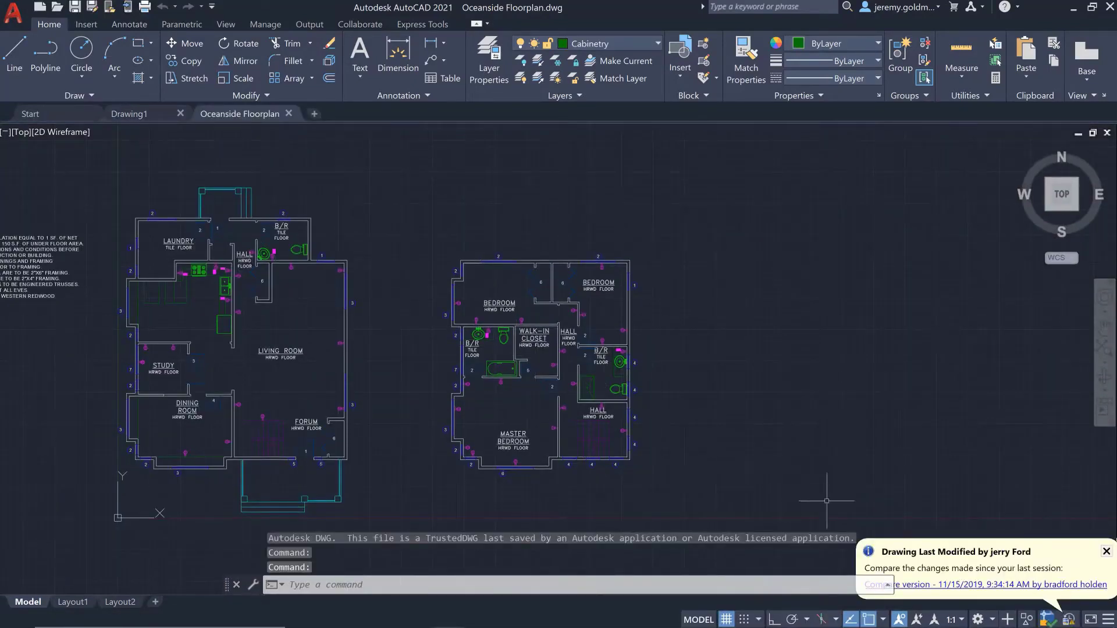
- Compare against the earlier version, step through the highlighted changes, then end the comparison
click(944, 585)
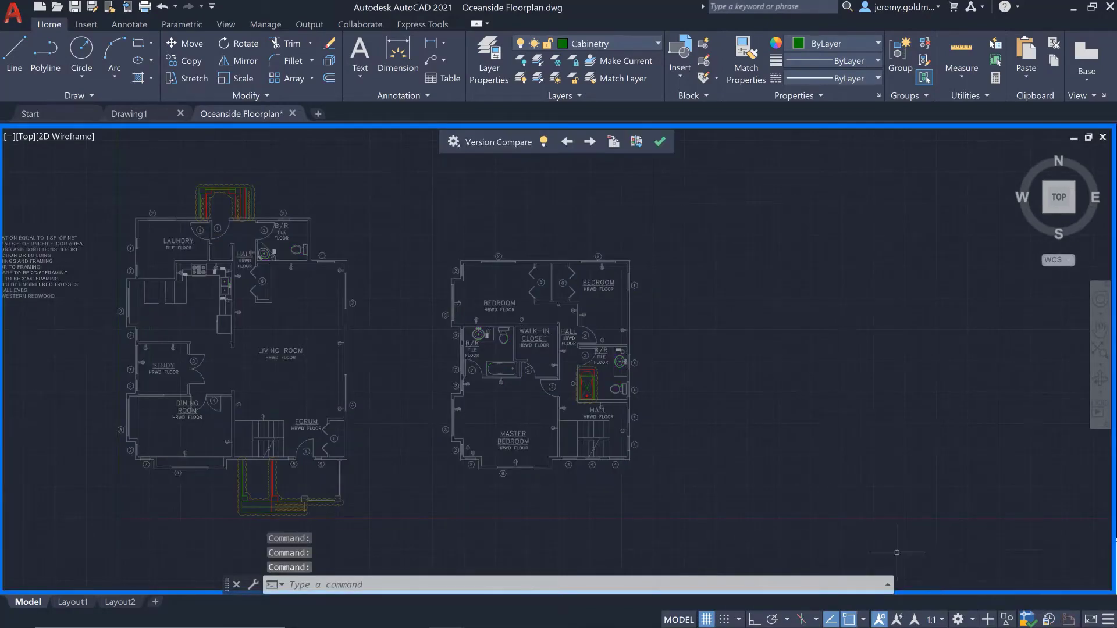
click(587, 144)
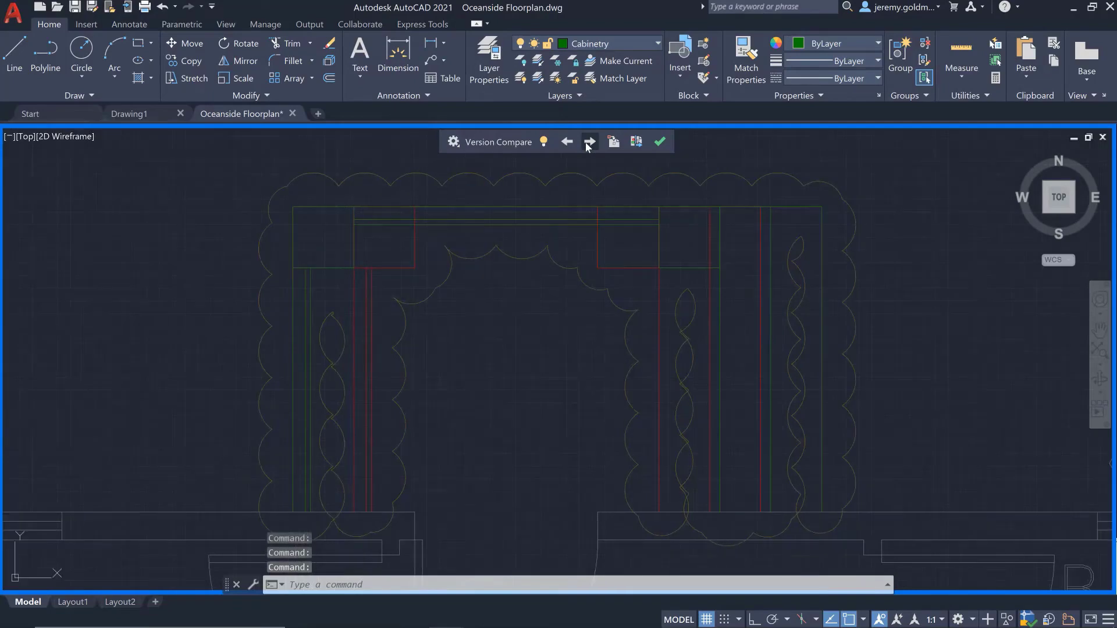
click(587, 142)
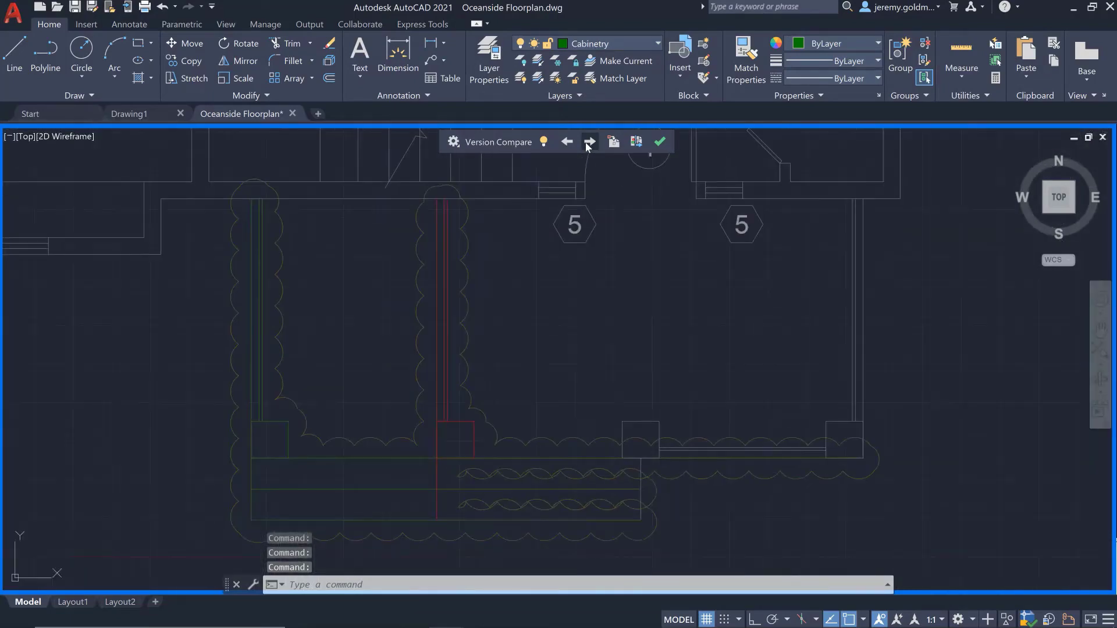
click(659, 142)
- Zoom to extents (Z, E) to show the whole floor plan
text(z)
key(Return)
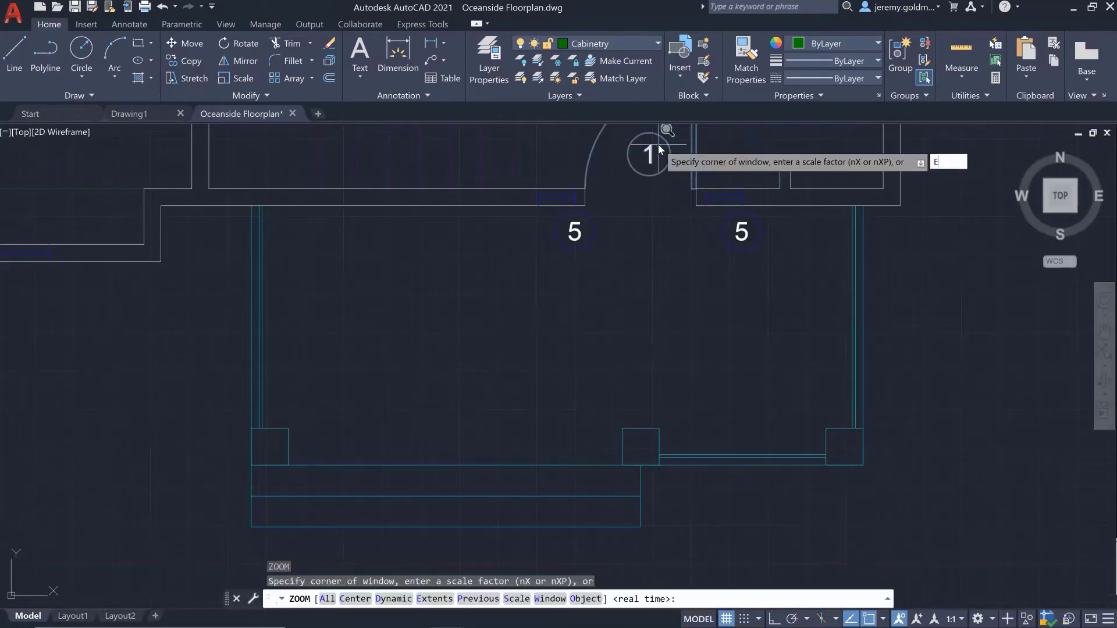
text(E)
key(Return)
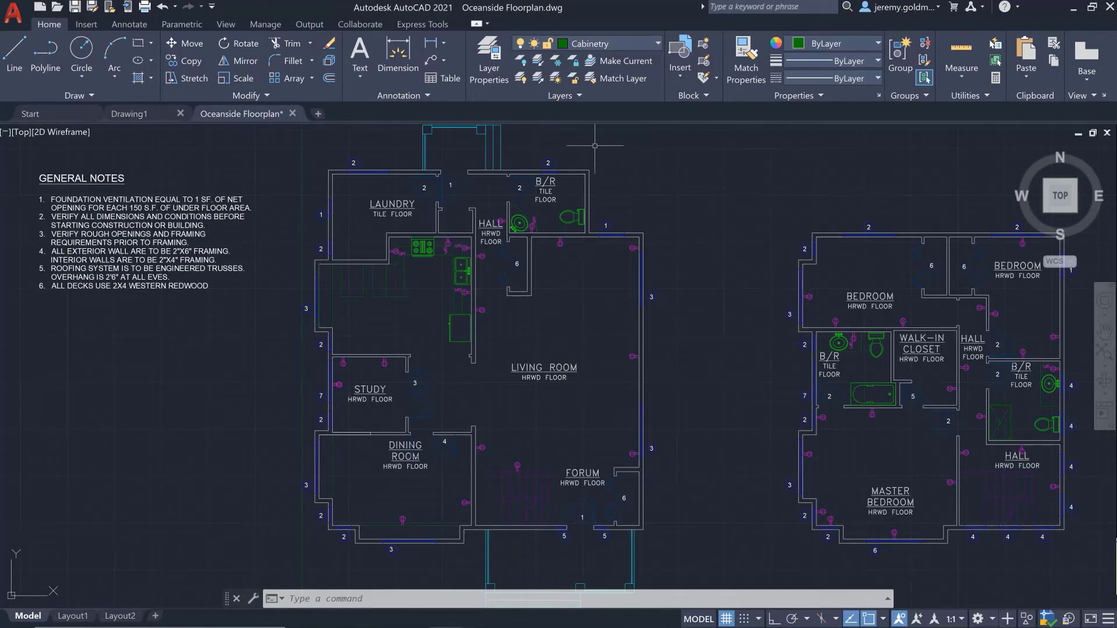
- Open DWG History from the View tab and filter versions to one author and October 30, 2019
click(226, 24)
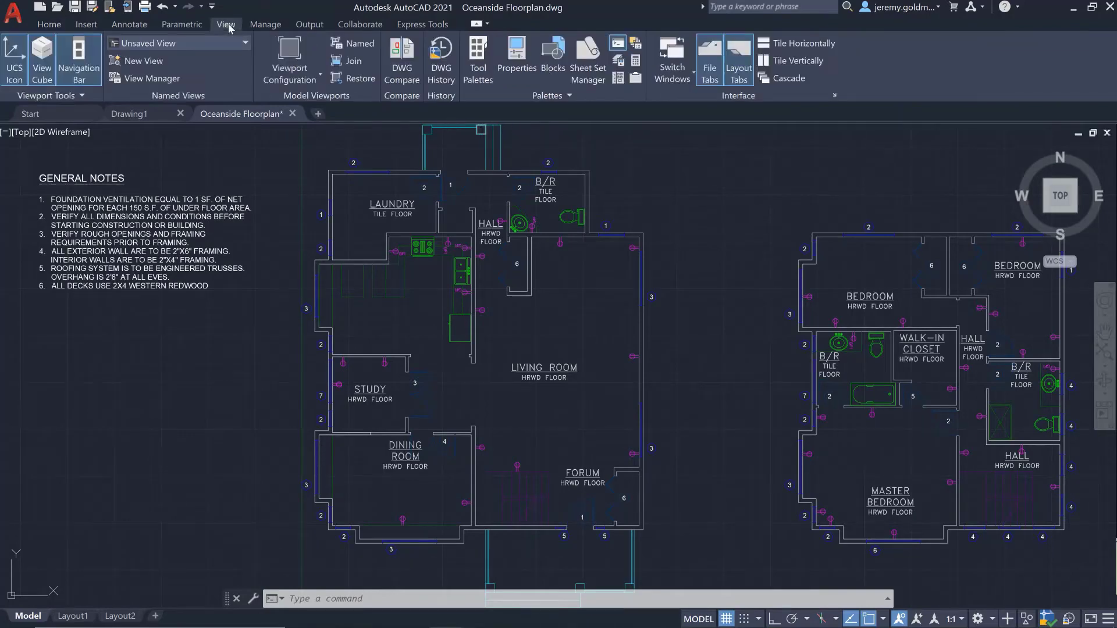
click(438, 64)
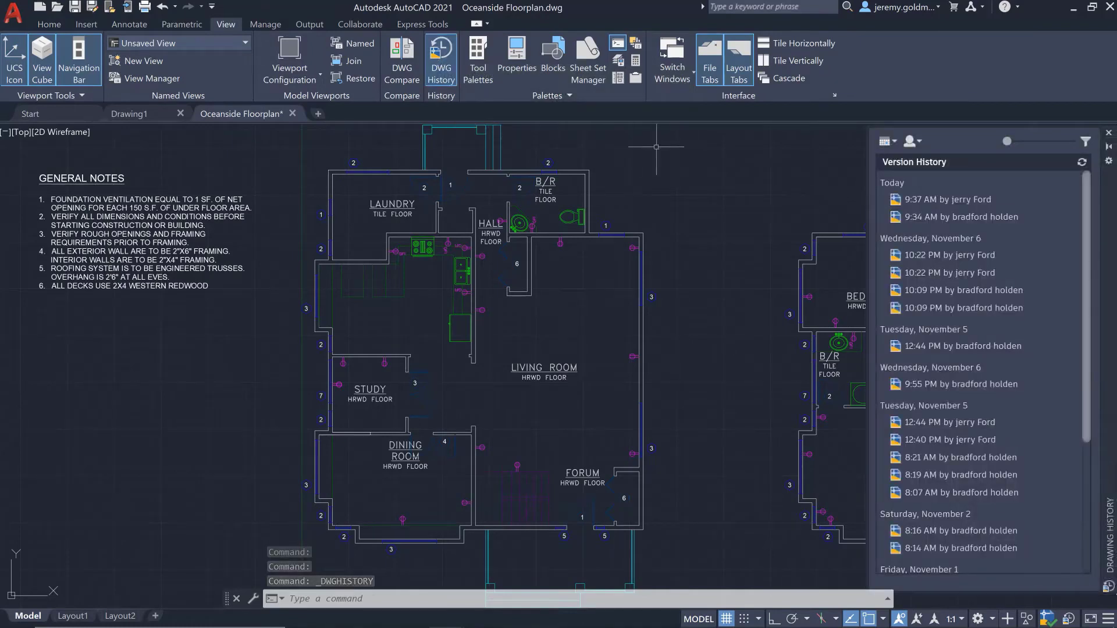
click(911, 143)
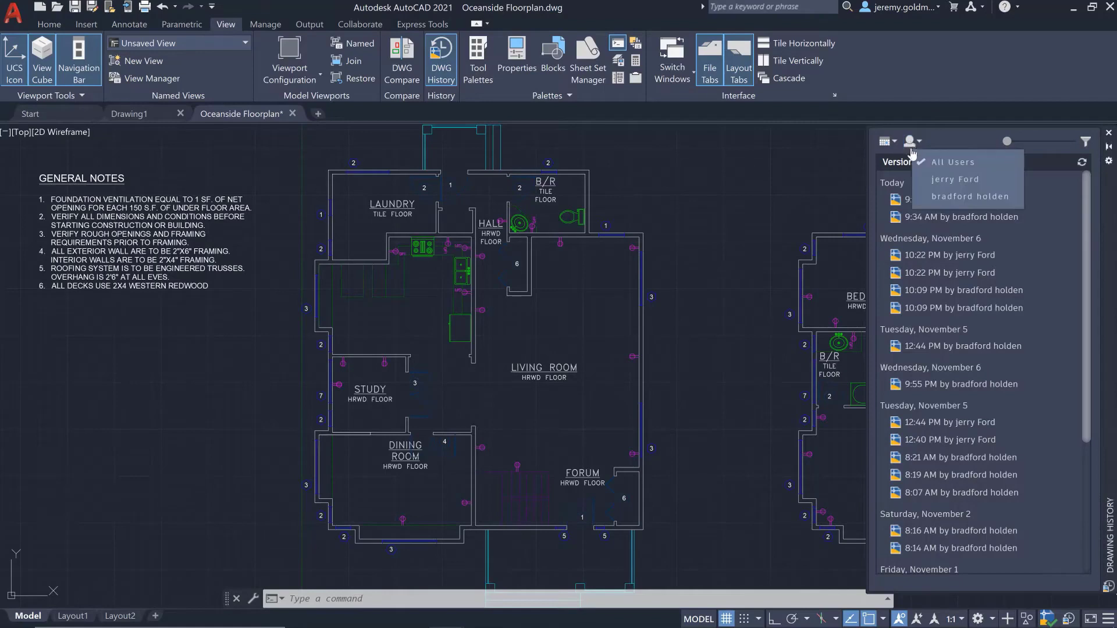
click(943, 197)
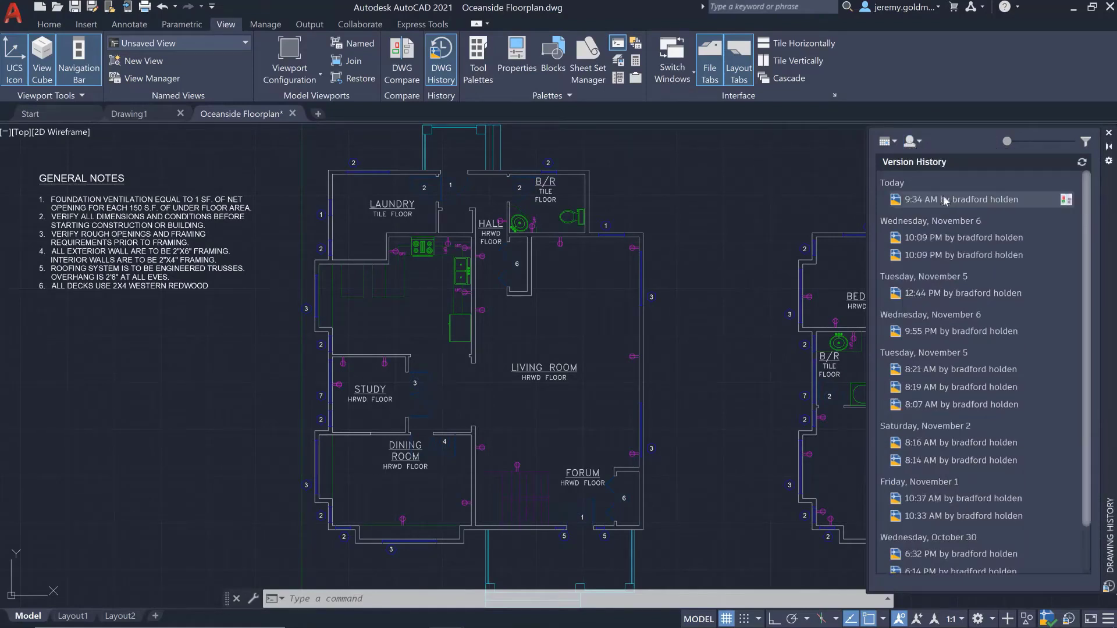
click(888, 144)
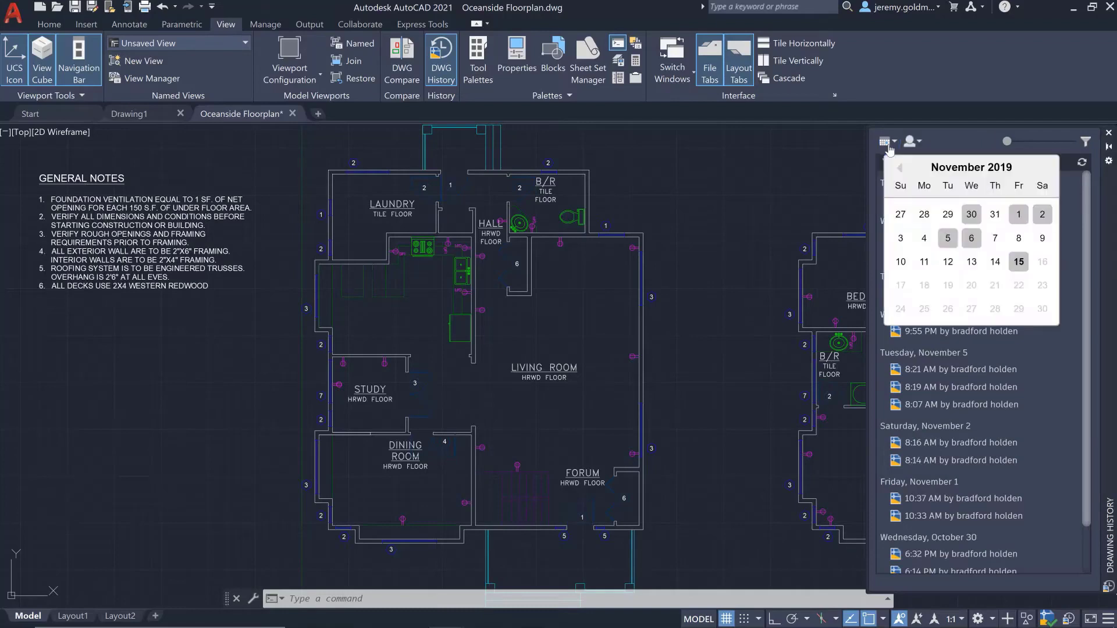
click(971, 214)
click(996, 309)
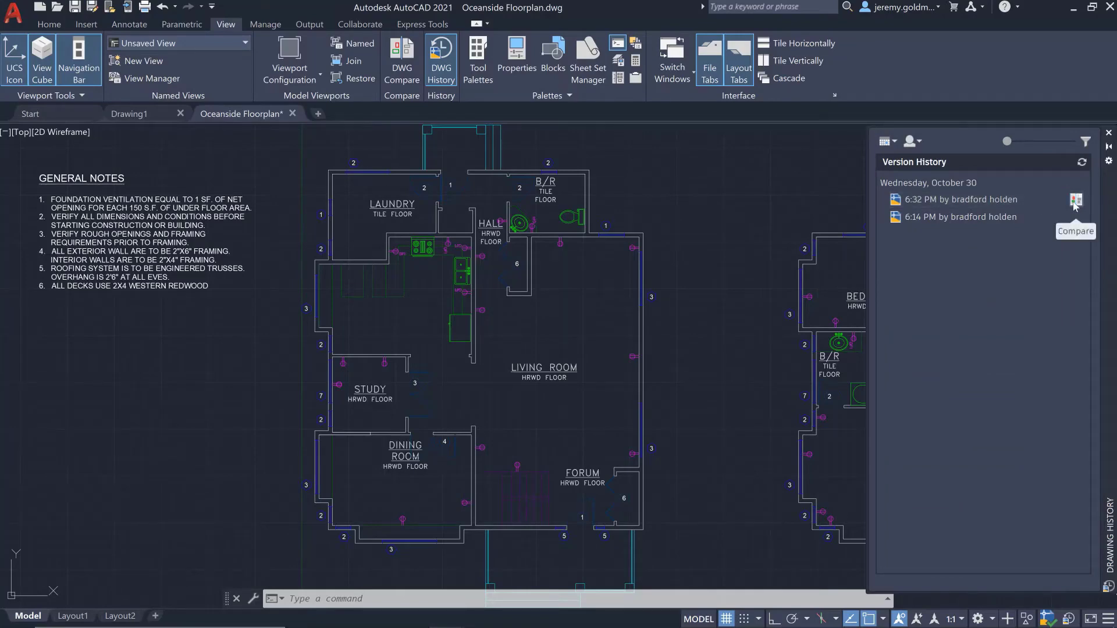
- Compare with the October 30, 6:32 PM version and turn off Not in Current Drawing
click(1075, 200)
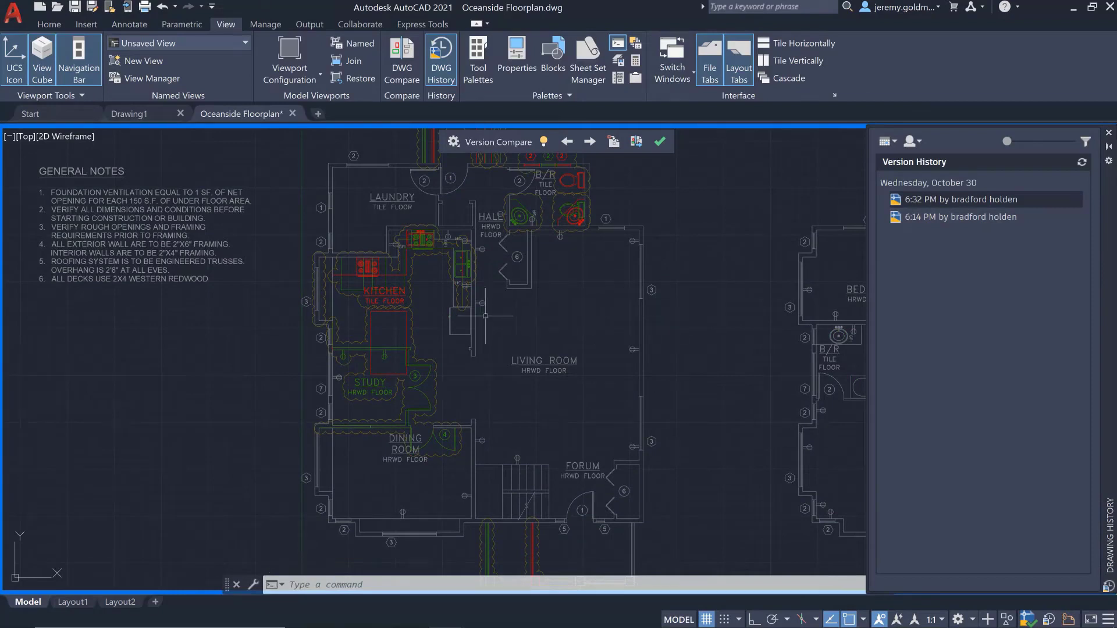
middle_drag(486, 316, 613, 316)
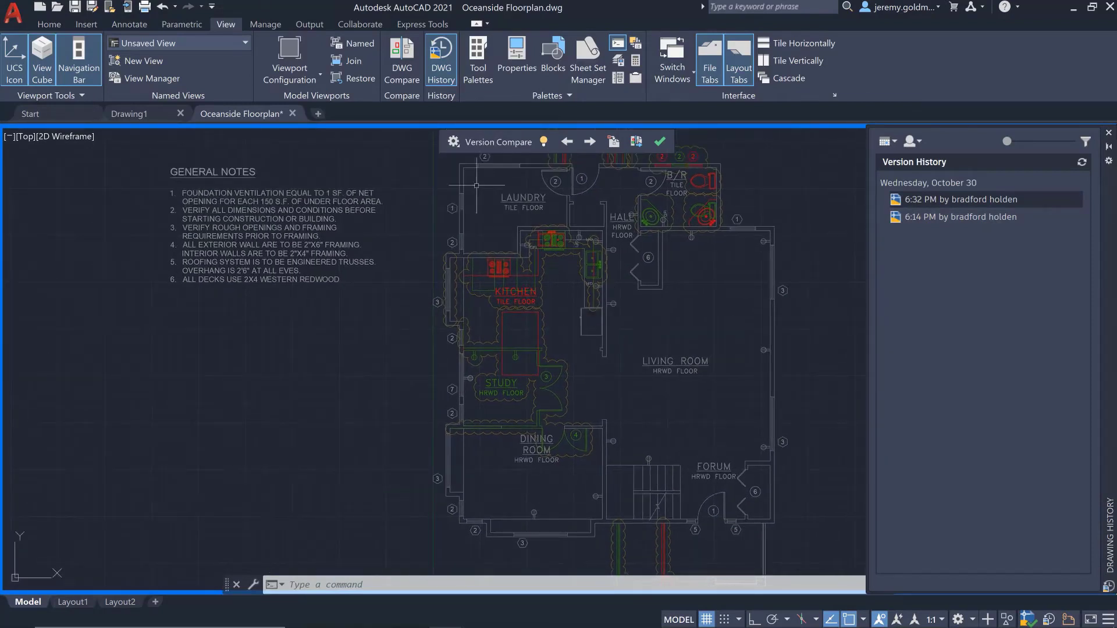
click(453, 142)
drag(551, 165, 285, 176)
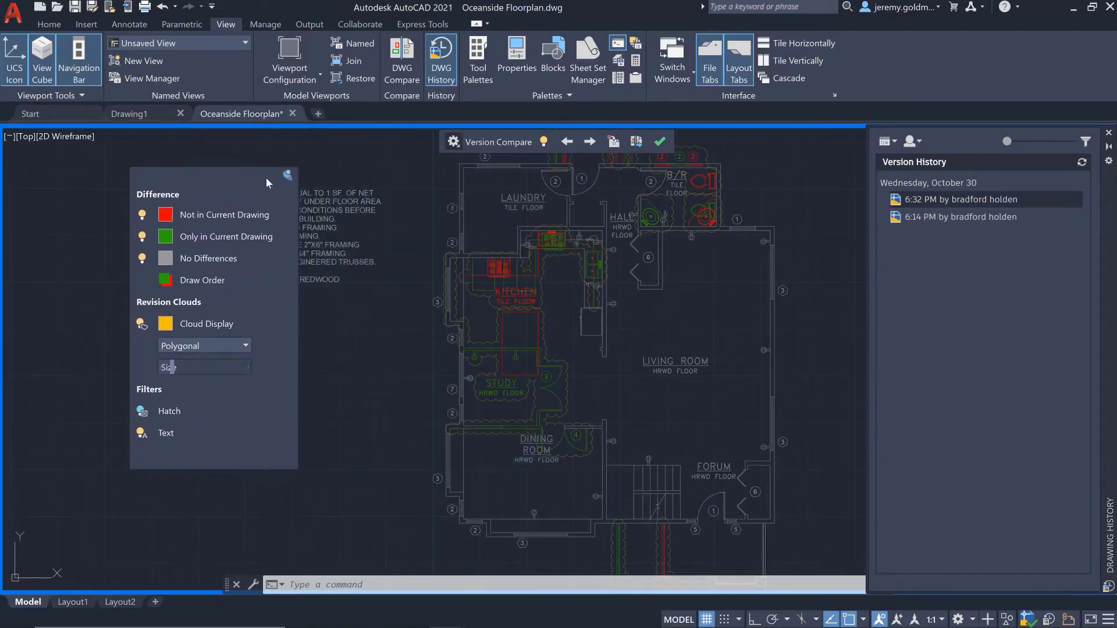
click(142, 215)
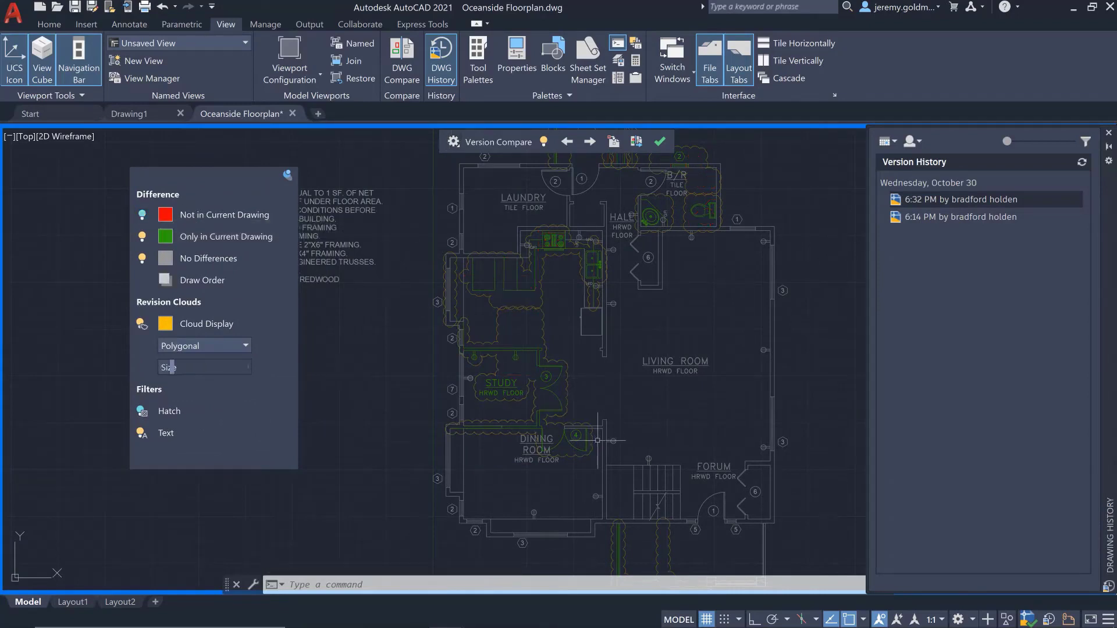
- Window-select the current study-area objects and erase them with E
click(597, 441)
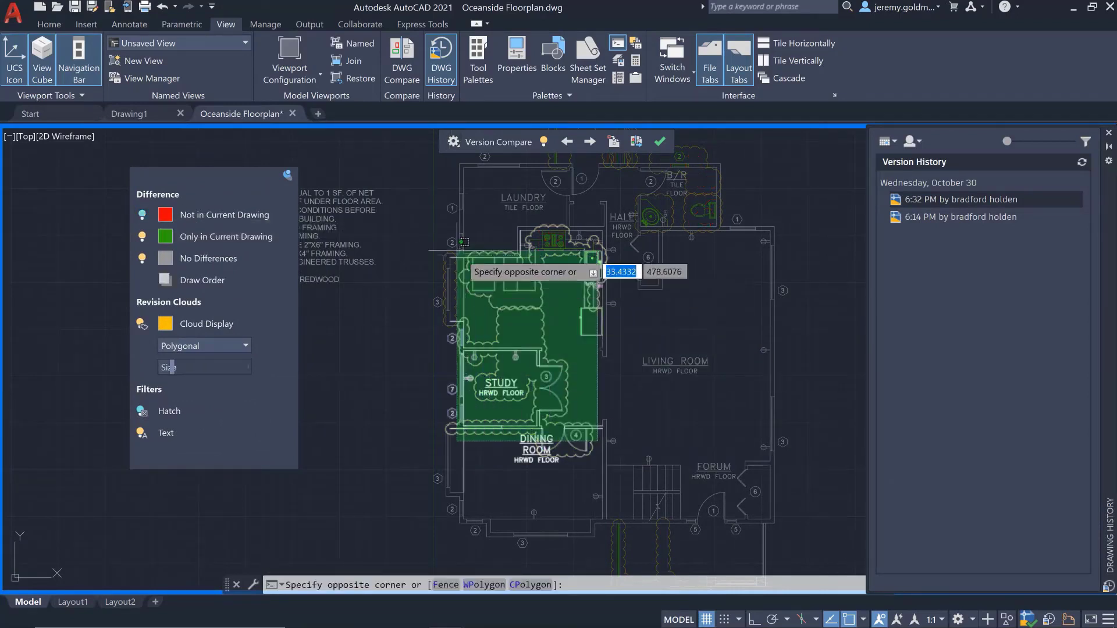
click(436, 238)
text(e)
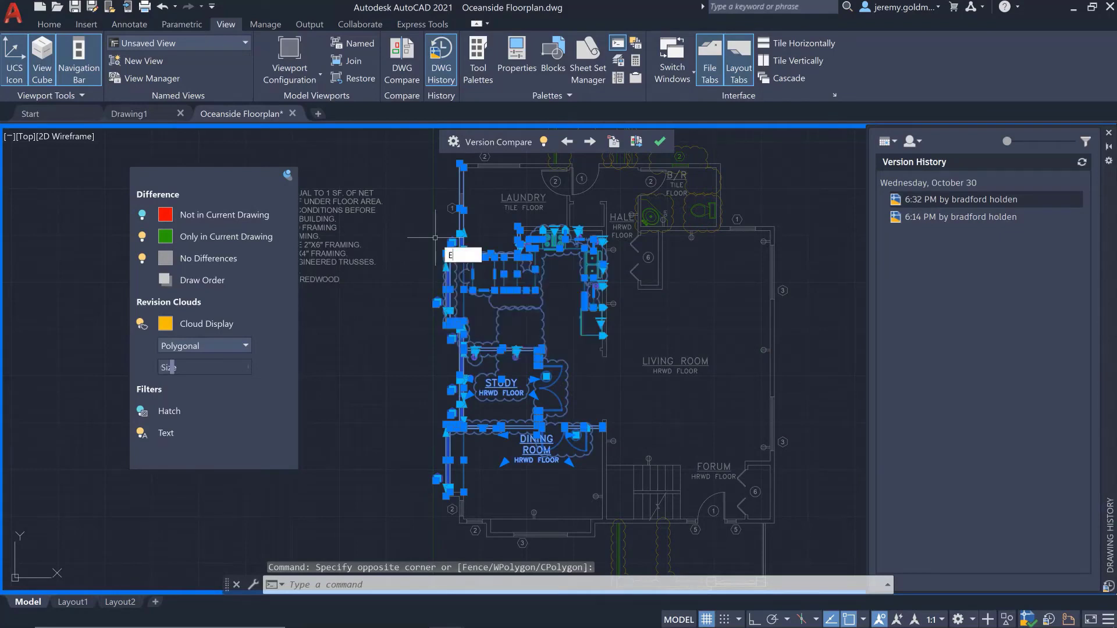
key(Return)
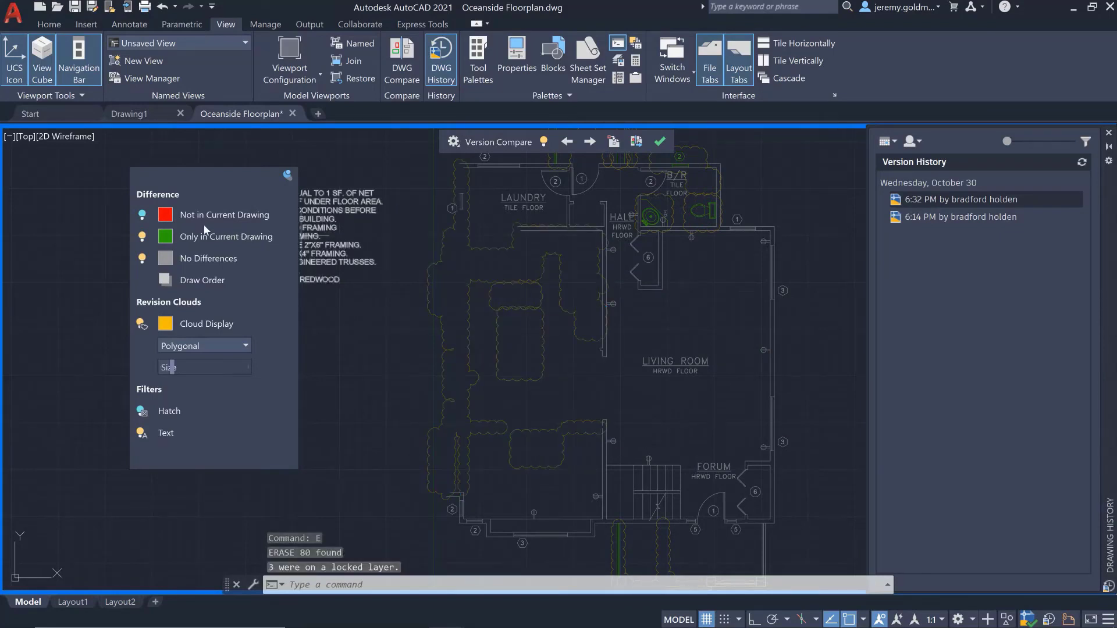
- Turn Not in Current Drawing back on and import the 52 red kitchen and dining objects
click(142, 215)
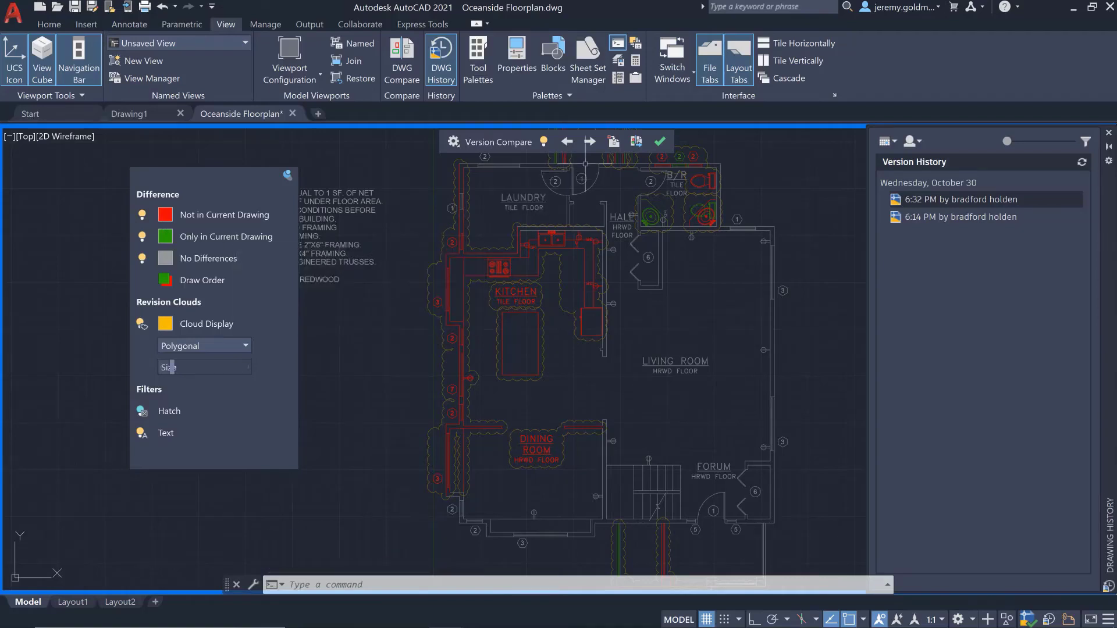
click(613, 142)
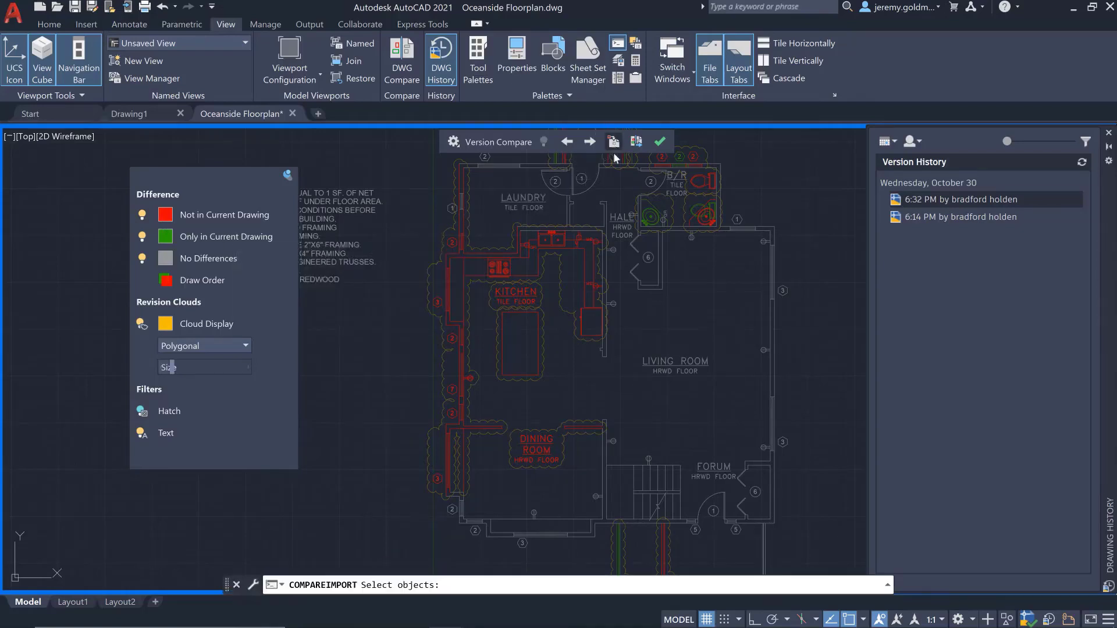
click(599, 458)
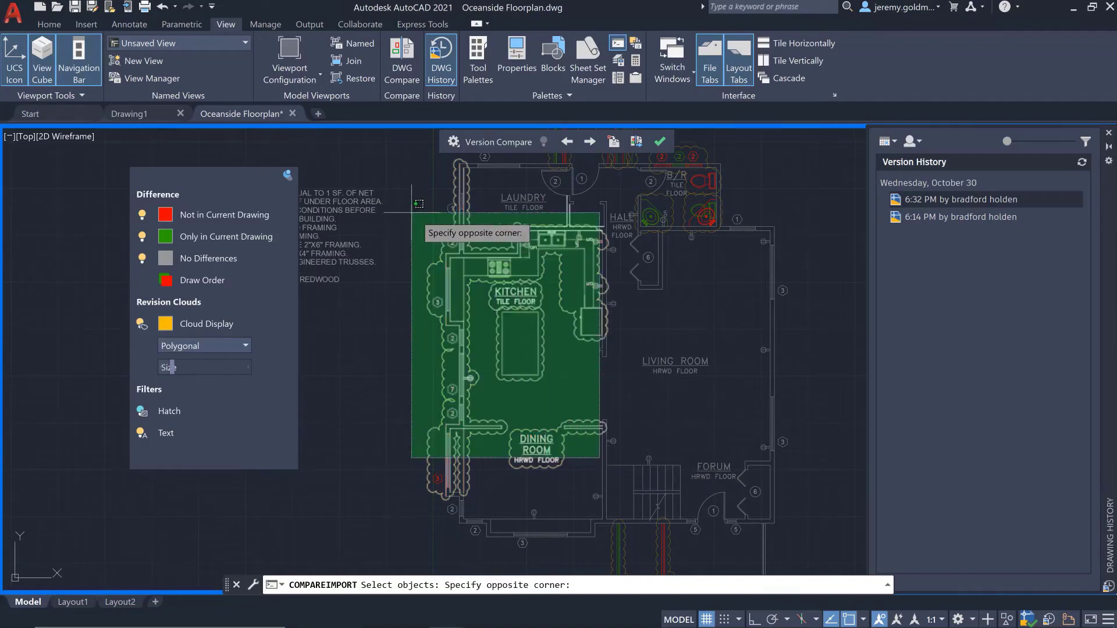
click(396, 197)
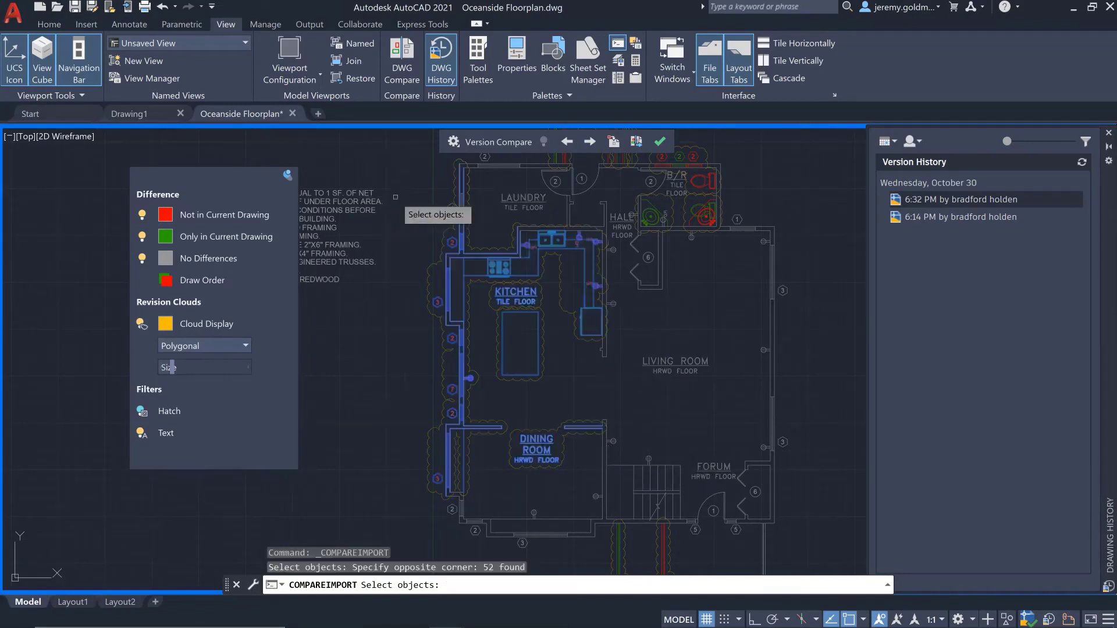
key(Return)
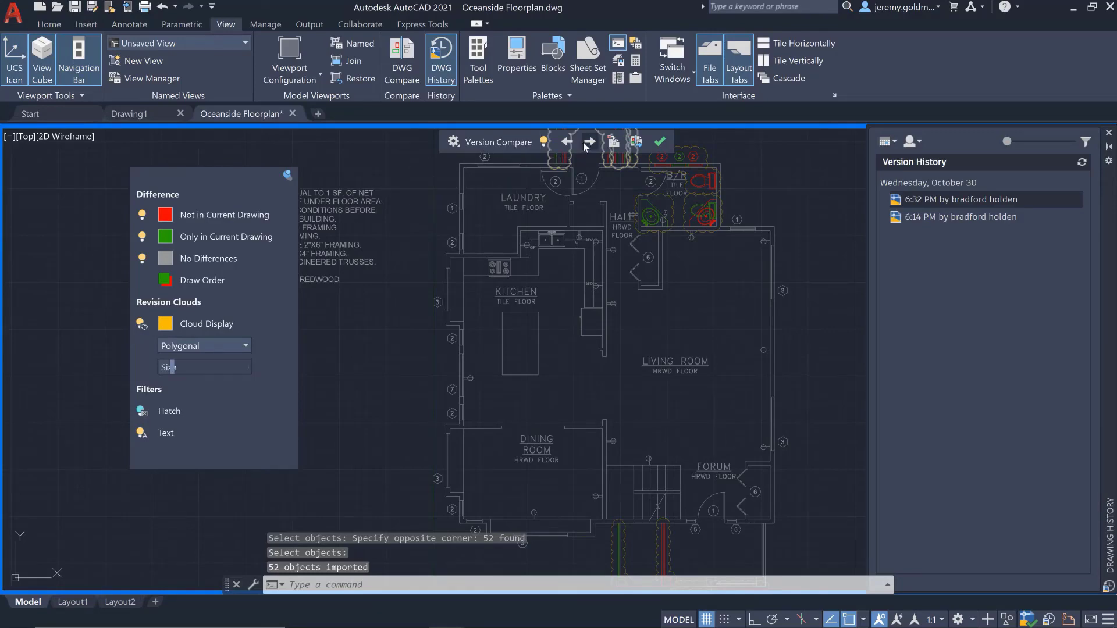
- Step to the next change, zoom out, and accept to close the version comparison
click(588, 143)
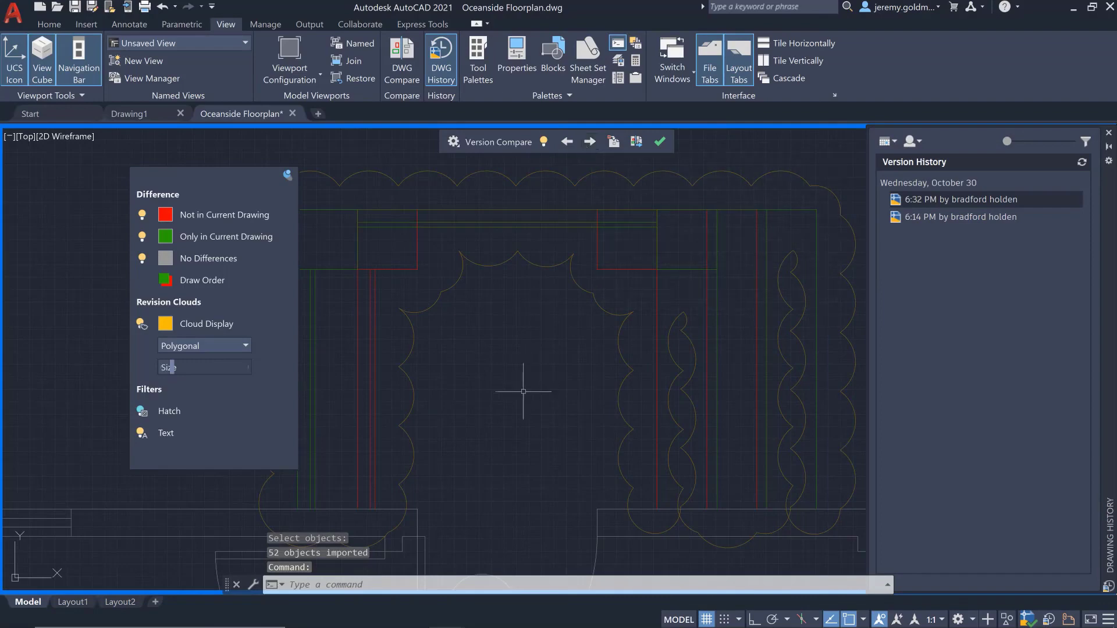
scroll(524, 391, down, 6)
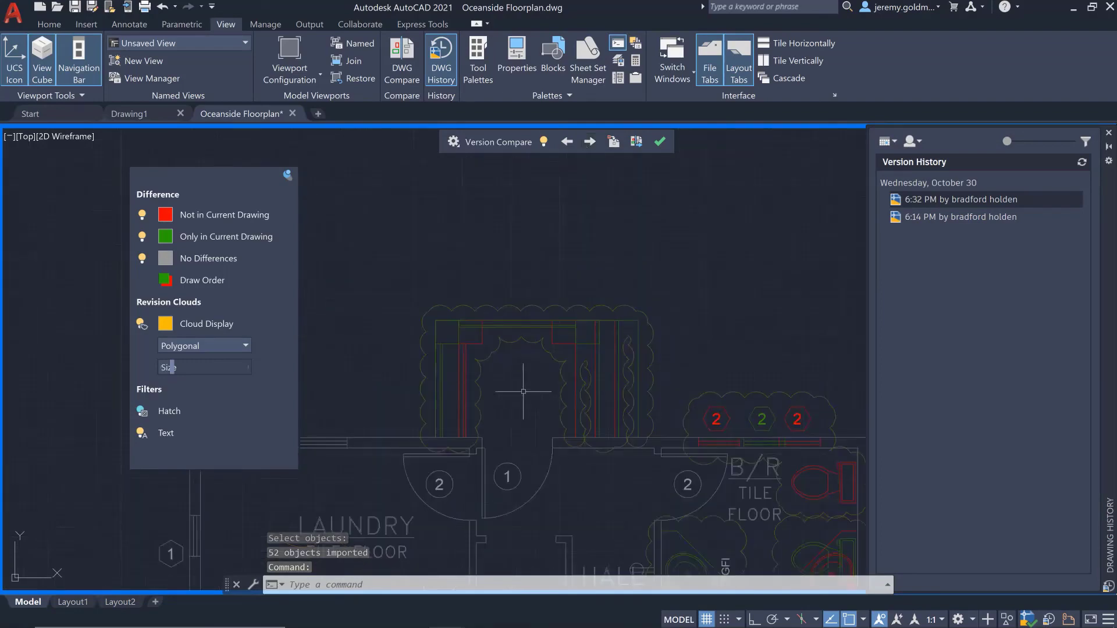
scroll(475, 380, down, 2)
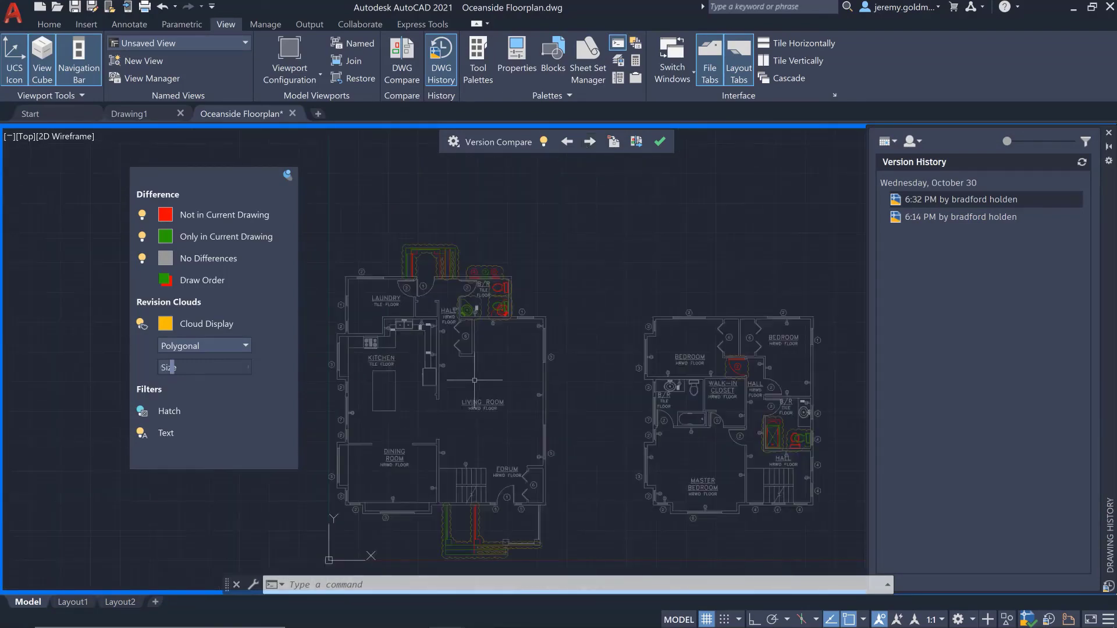
click(661, 140)
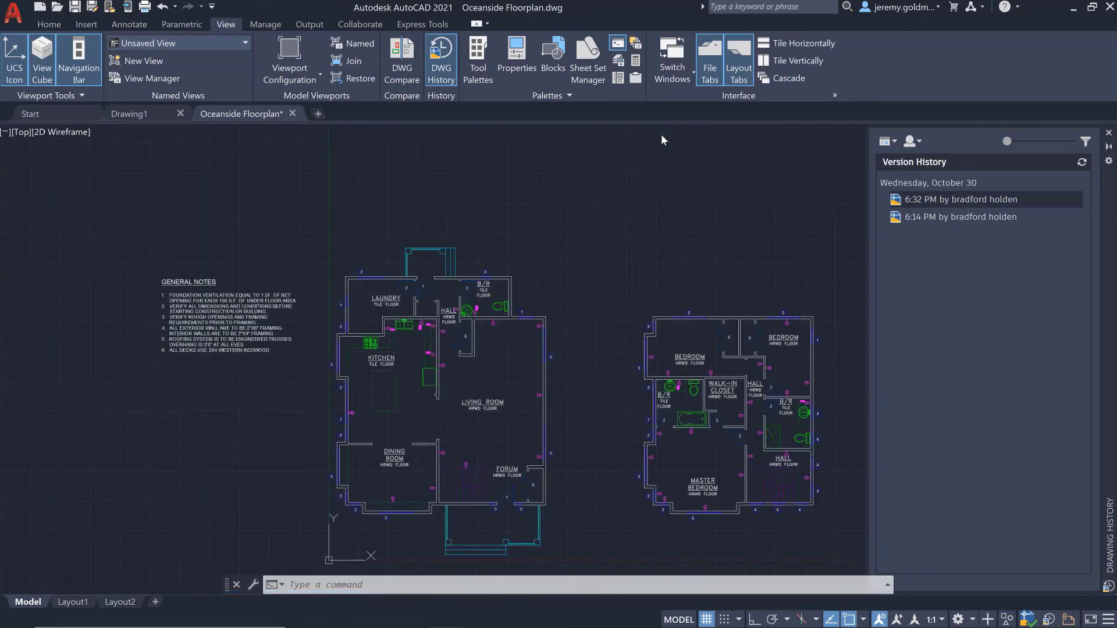